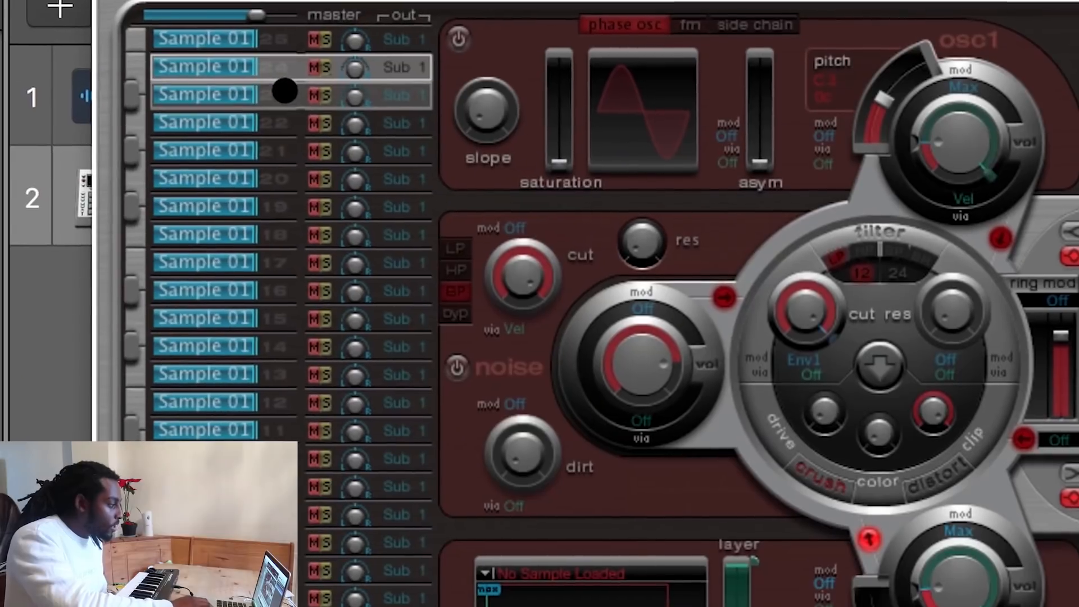
- Select a drum voice in Ultrabeat and open the sample options of its second oscillator
left_click(287, 152)
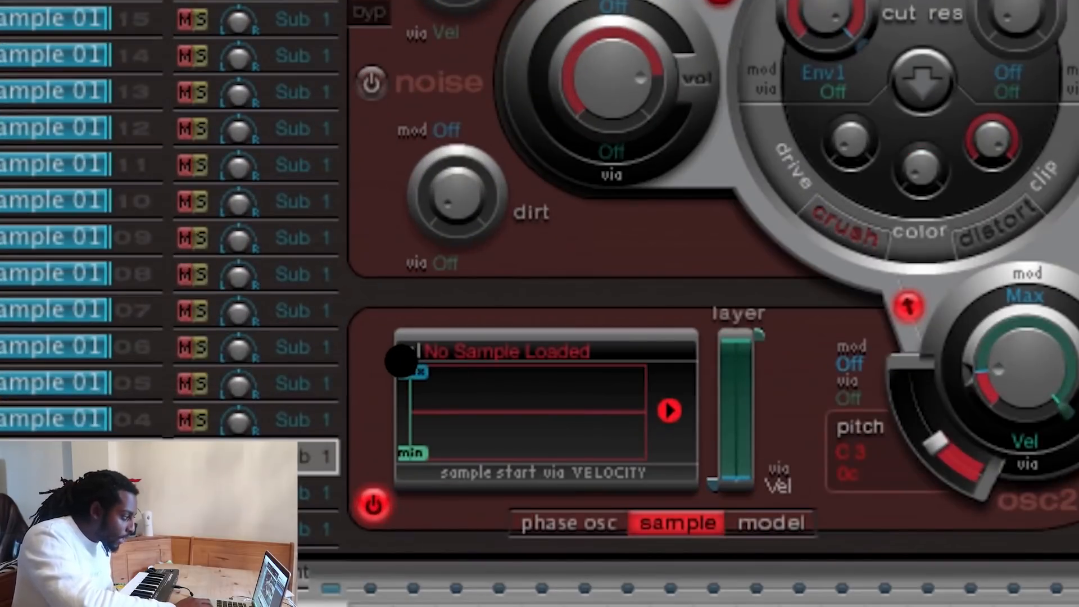
left_click(406, 349)
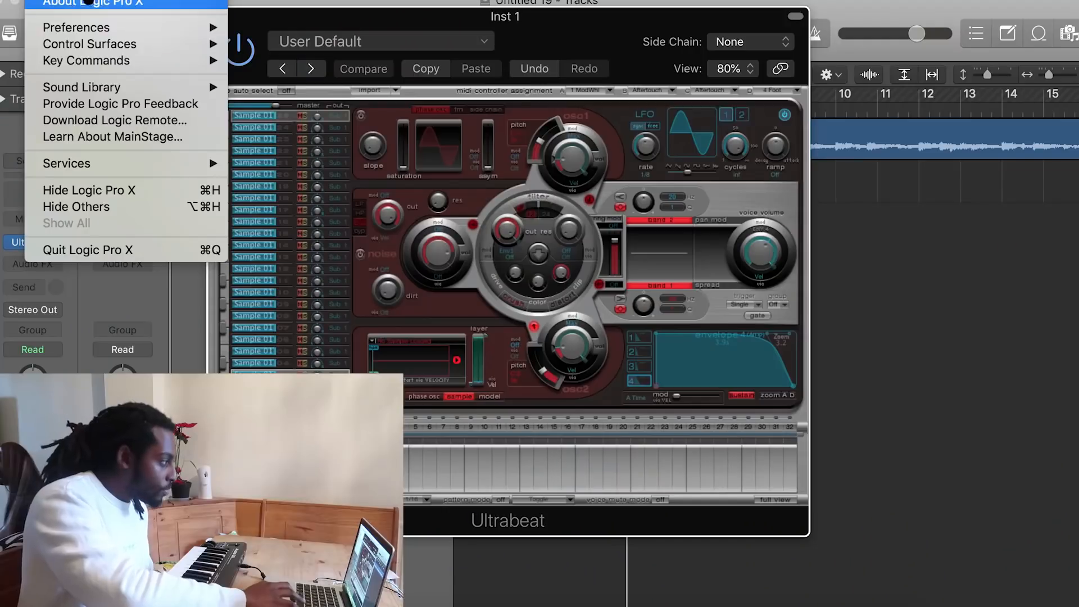
- Open the Advanced Tools preferences of Logic Pro X
mouse_move(129, 28)
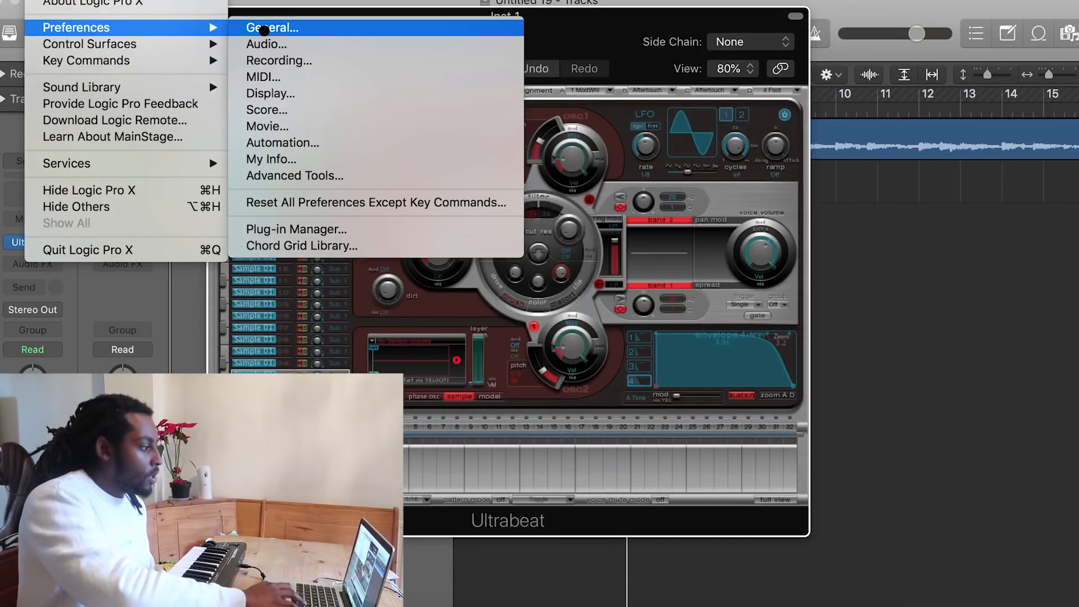
left_click(279, 176)
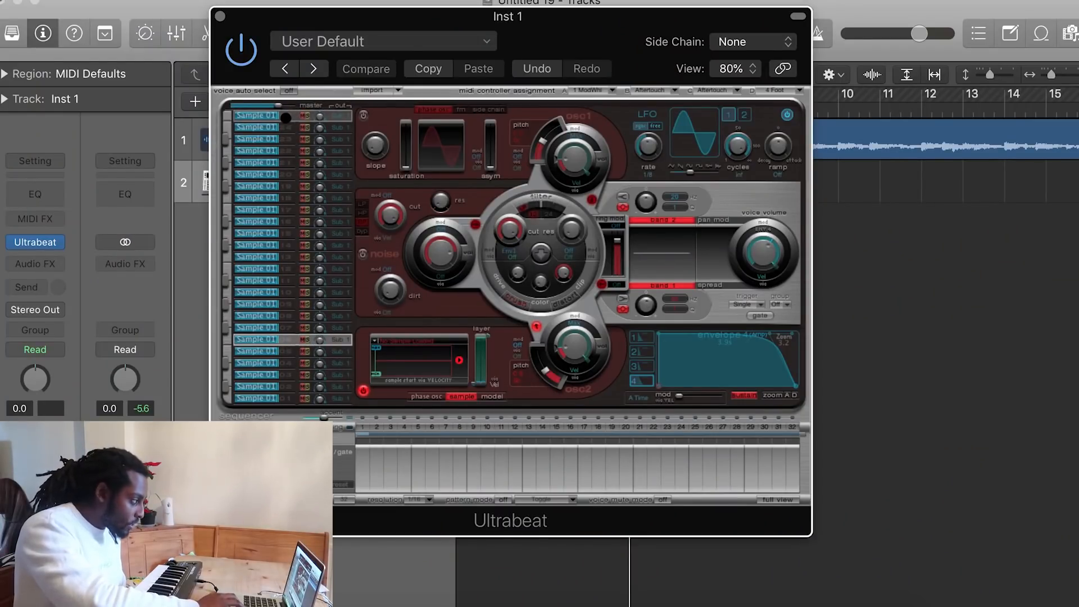
- Select one of the lowest drum voices and save the current Ultrabeat setup as the default setting
left_click(293, 387)
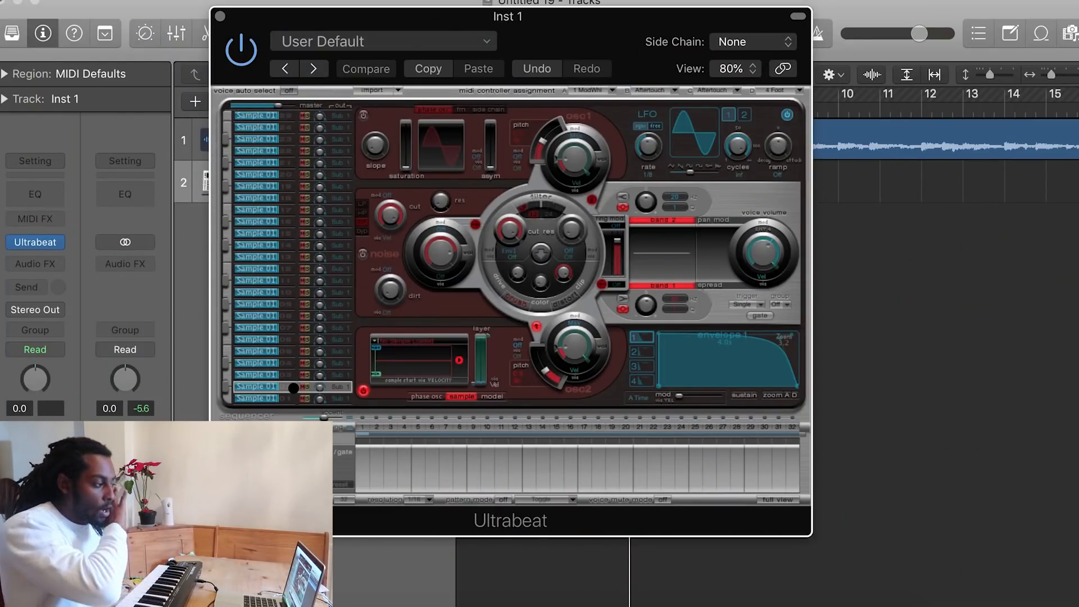
left_click(397, 42)
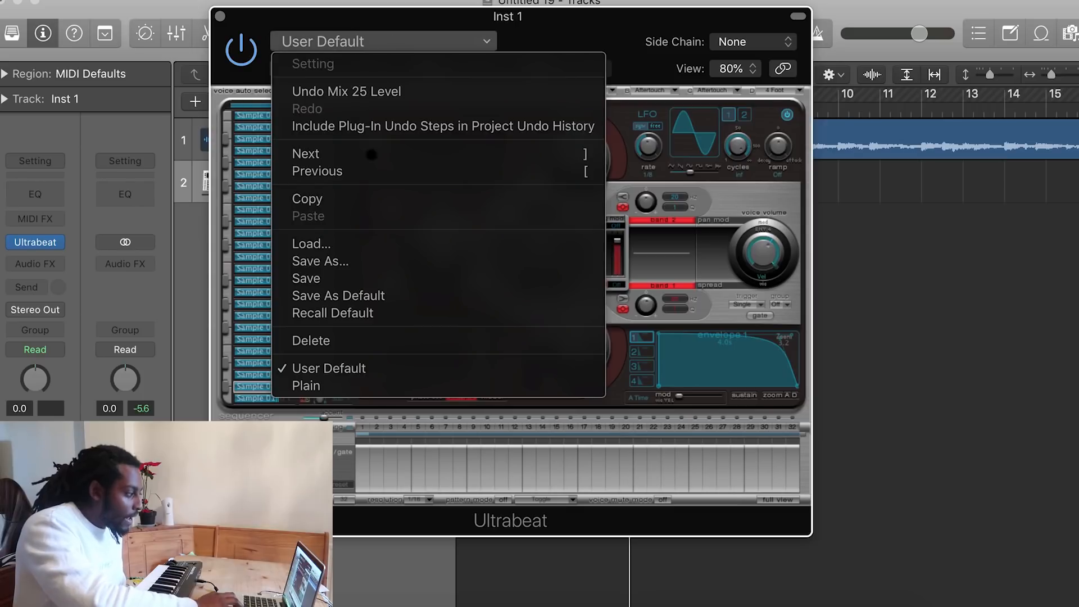
left_click(367, 297)
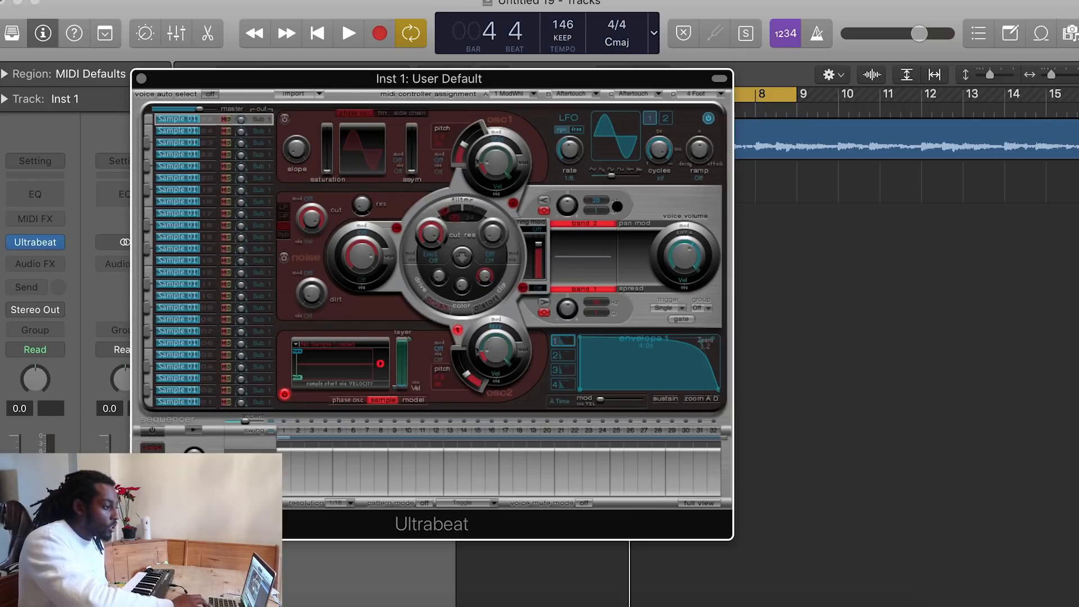
- Load the hi-hat sample "Ocean - Peak HH.wav" from the file browser into oscillator 2 of the topmost drum voice, then hide the browser
left_click(1068, 33)
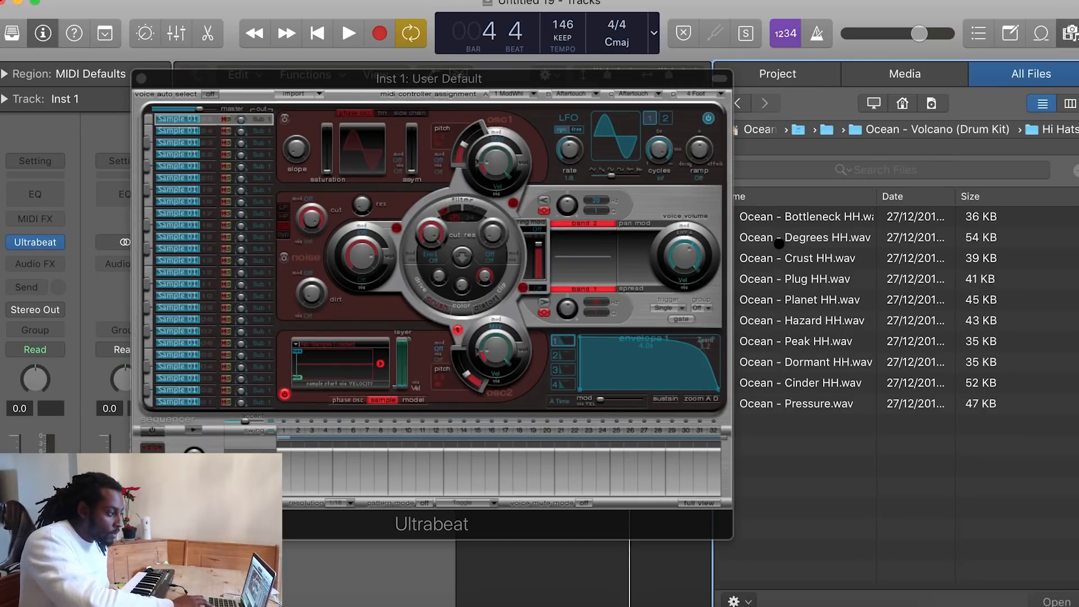
left_click_drag(662, 83, 631, 79)
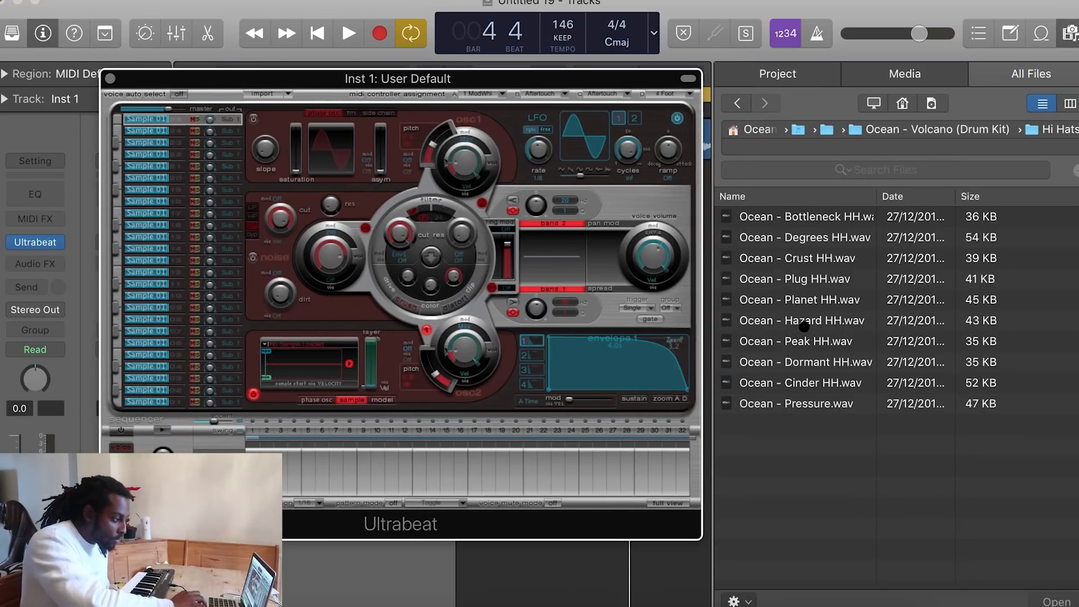
left_click(795, 343)
left_click_drag(814, 343, 314, 360)
key("f")
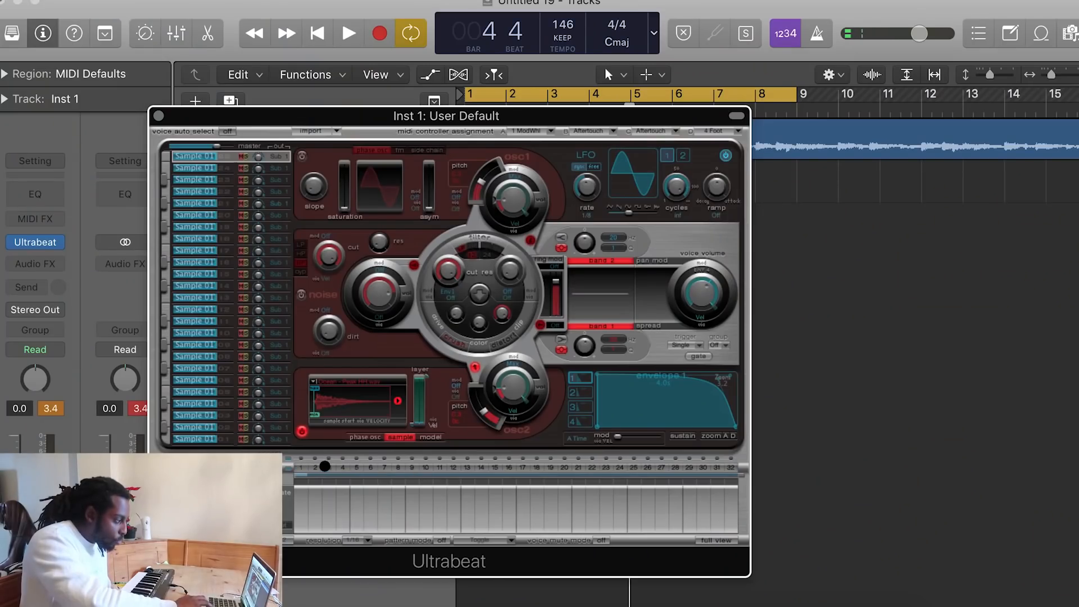
- Activate all 32 steps of the step sequencer for the hi-hat voice
left_click_drag(319, 467, 721, 482)
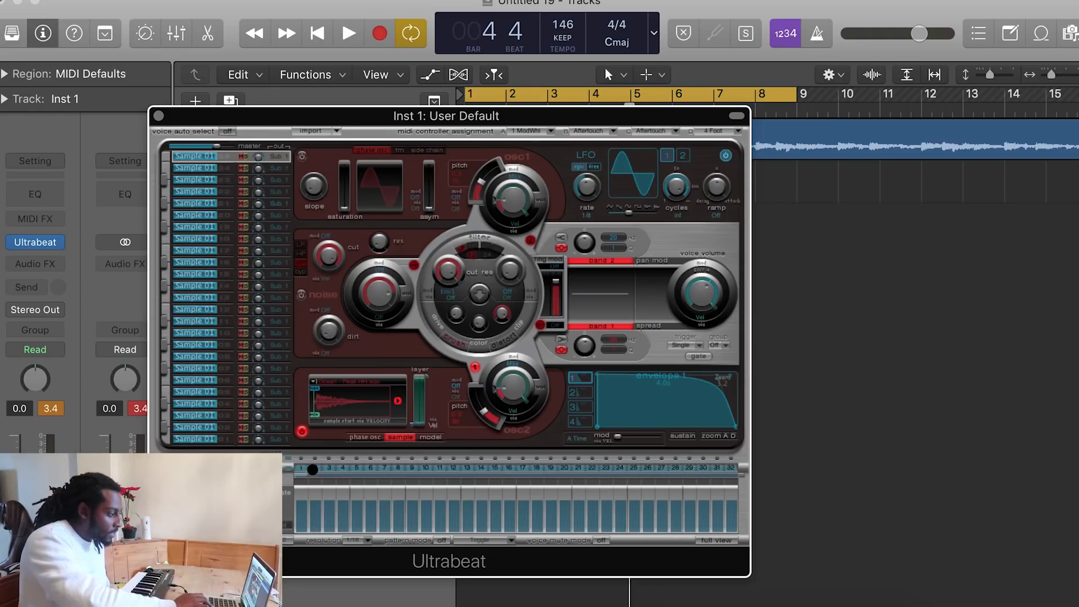
left_click_drag(639, 118, 638, 40)
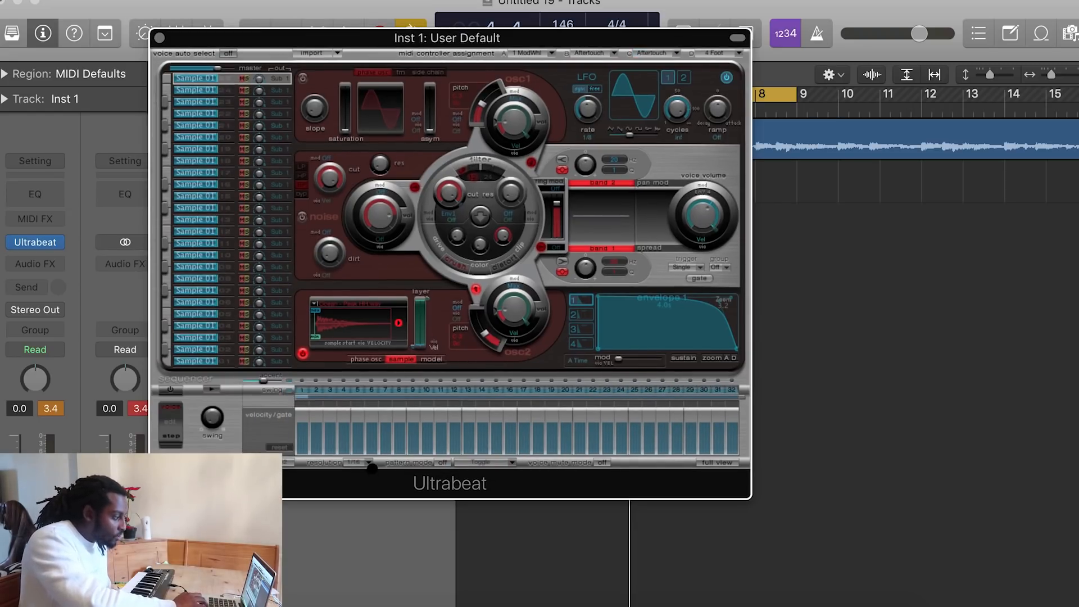
- Turn on the Ultrabeat sequencer and preview the hi-hat pattern at the 1/16 resolution
left_click(352, 463)
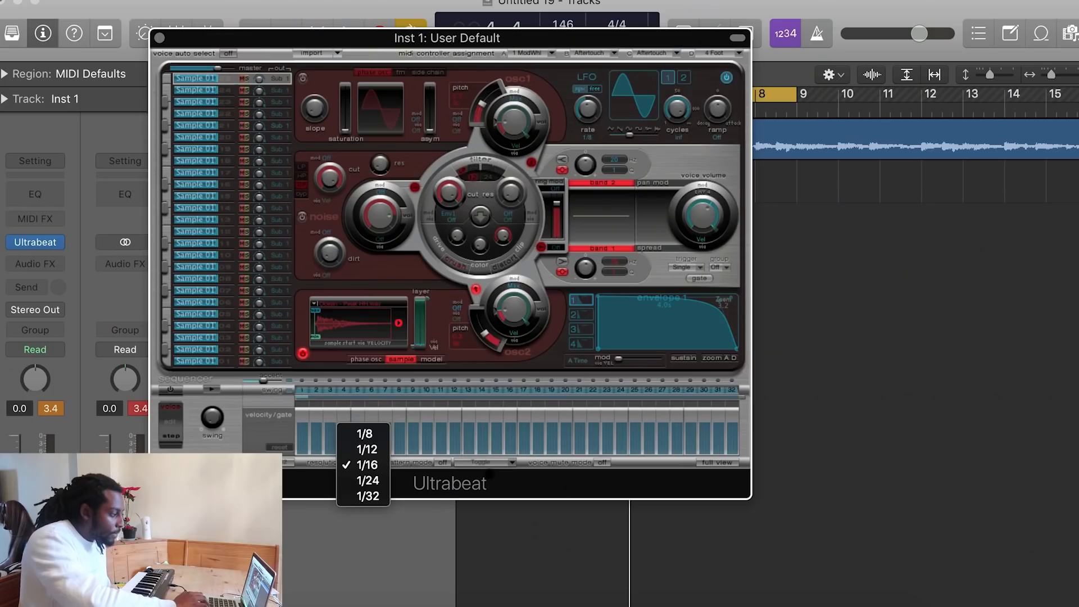
left_click(490, 477)
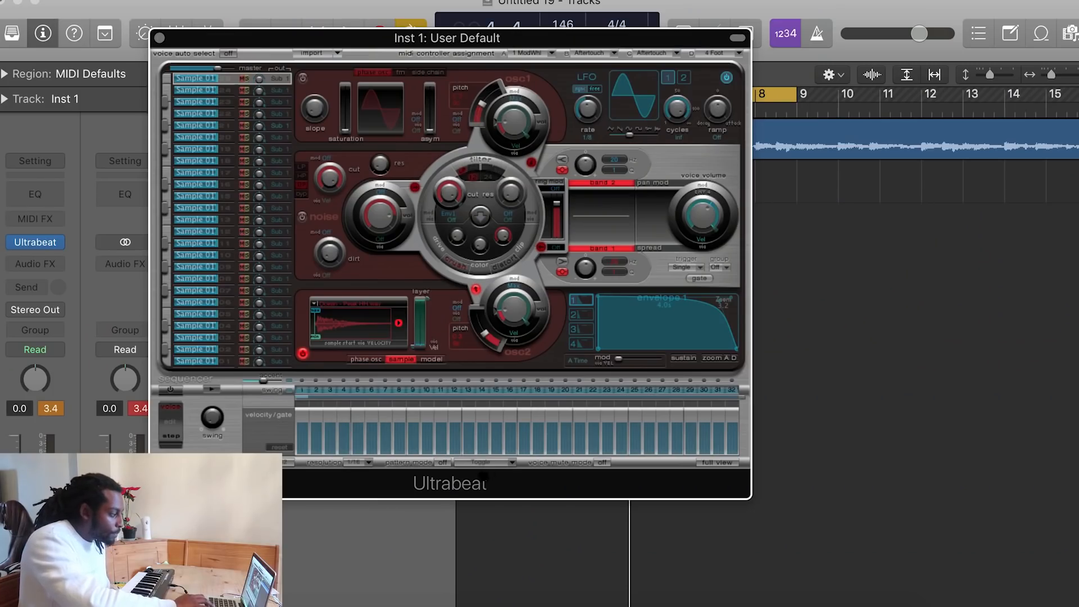
key("space")
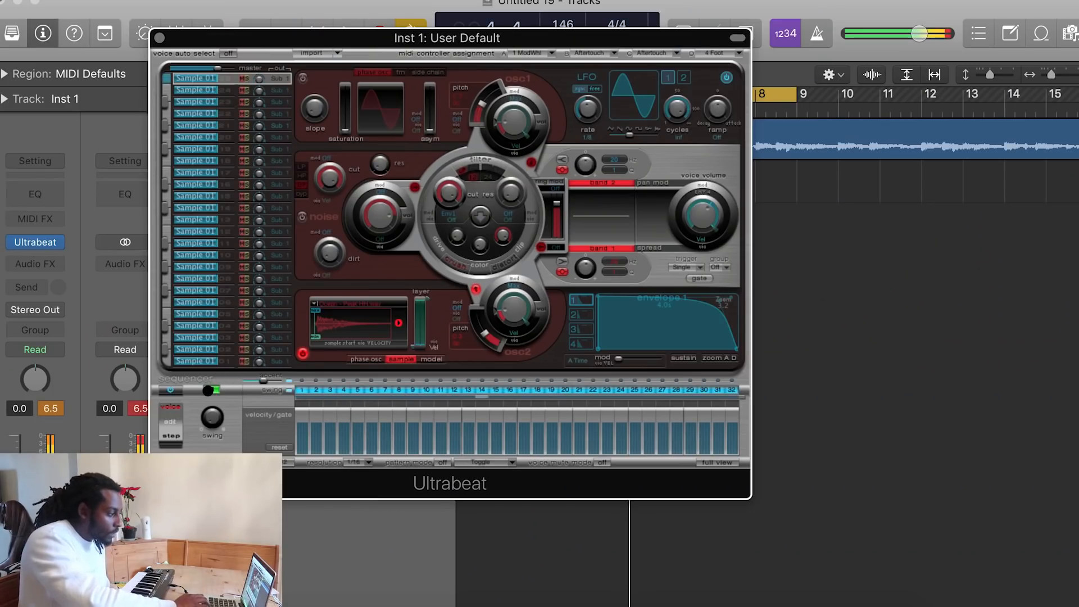
left_click(359, 462)
left_click(381, 475)
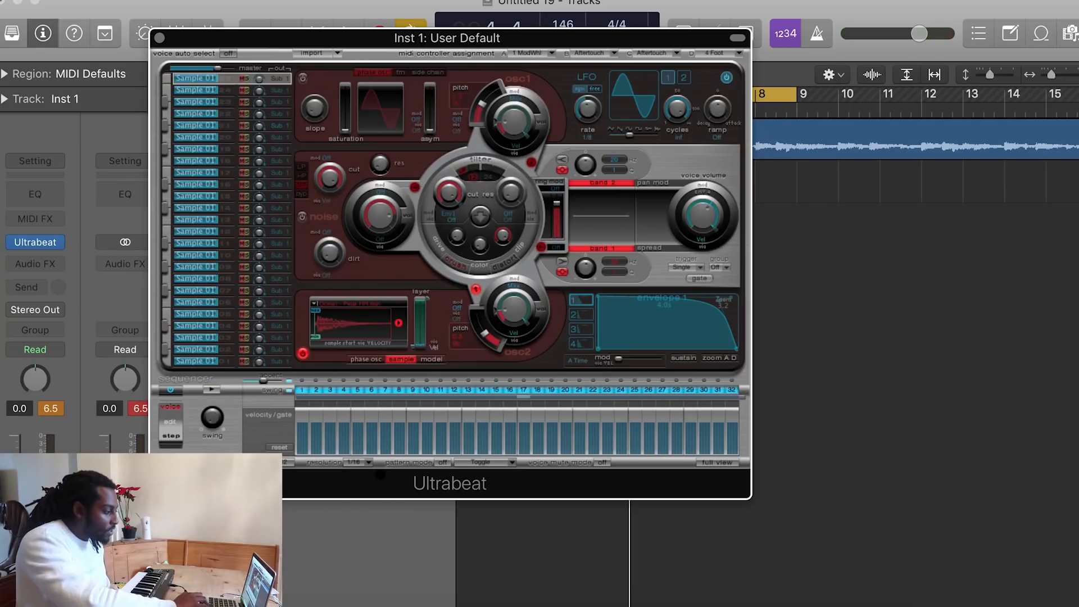
left_click(212, 389)
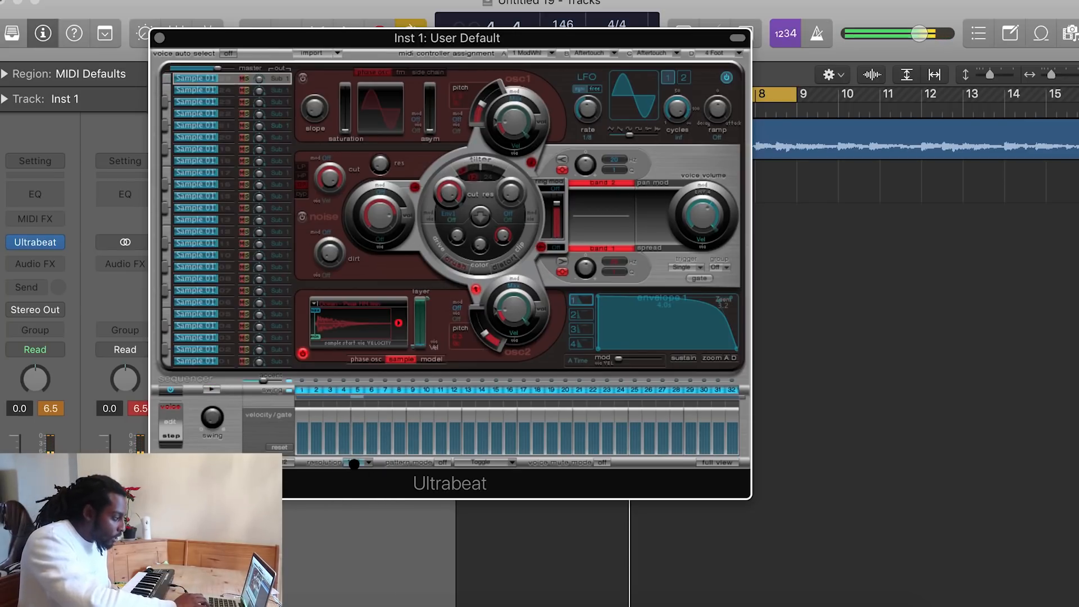
- Set the hi-hat pattern's resolution to 1/8 and play it together with the Vatican - 146bpm loop
left_click(361, 465)
left_click(366, 433)
left_click_drag(520, 48, 565, 59)
key("space")
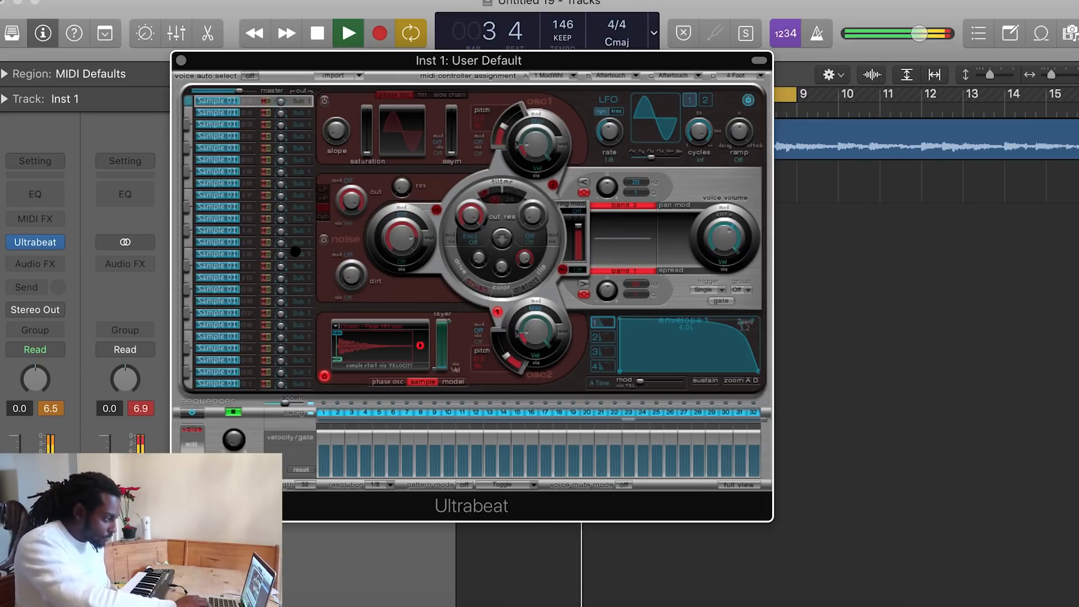
key("space")
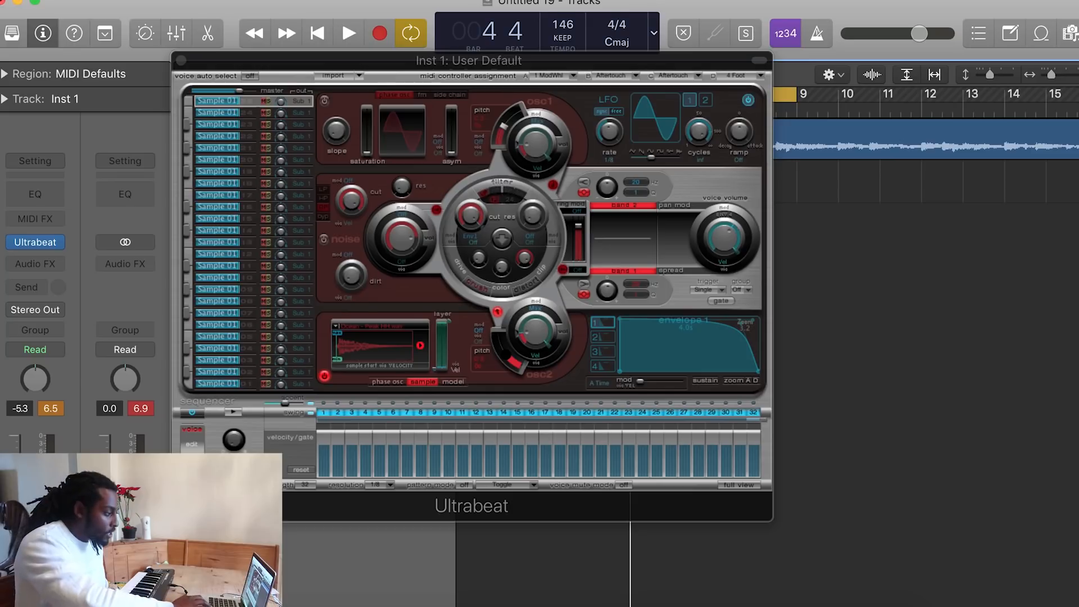
- Place the sequencer pattern as a MIDI region at bar 1 of the Inst 1 track, switch off the sequencer and play the region
left_click_drag(505, 355, 506, 357)
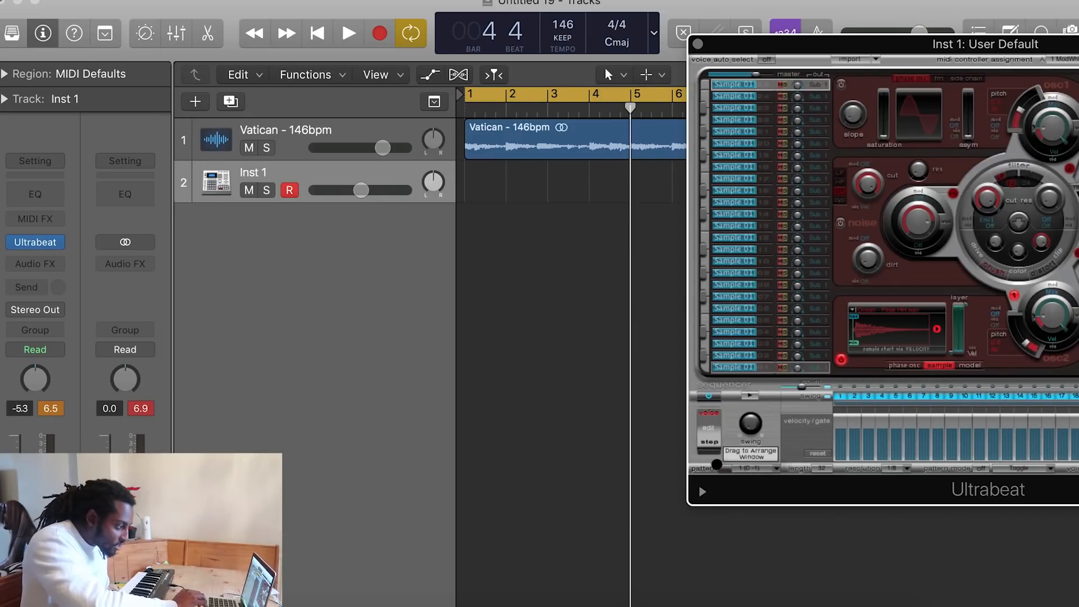
left_click_drag(716, 464, 473, 188)
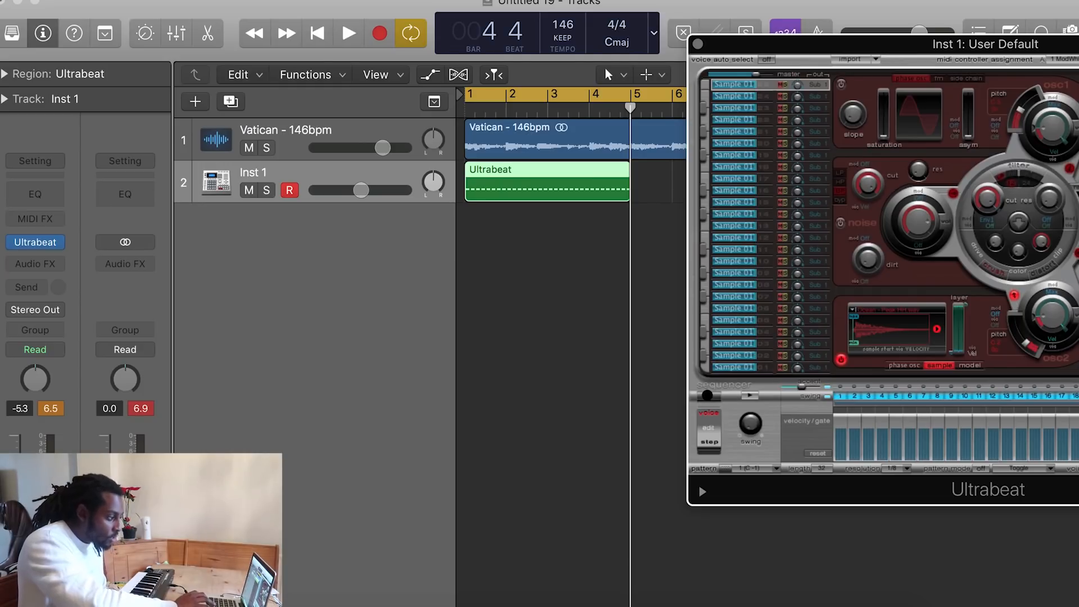
key("space")
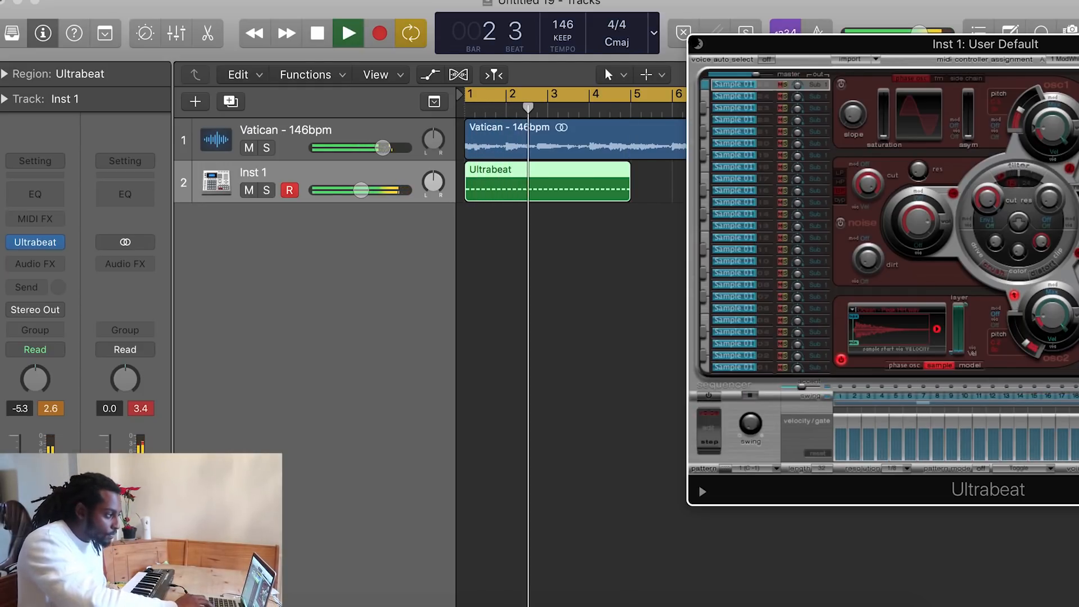
key("space")
- Close Ultrabeat, open the region in the Piano Roll and transpose all its notes up one octave to C4, listening to the result
left_click(697, 43)
double_click(549, 195)
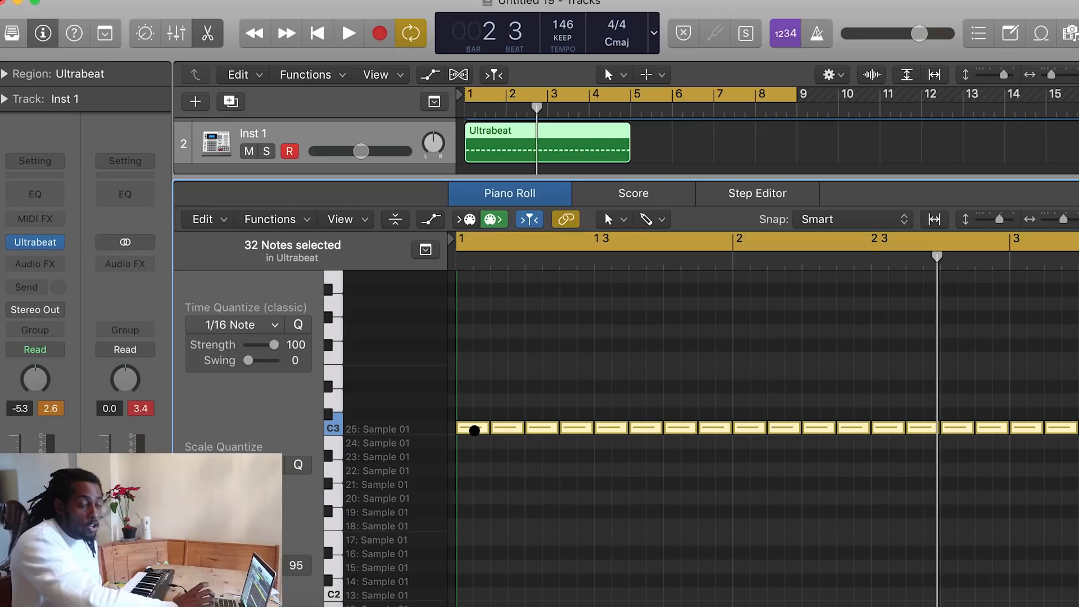
mouse_move(474, 430)
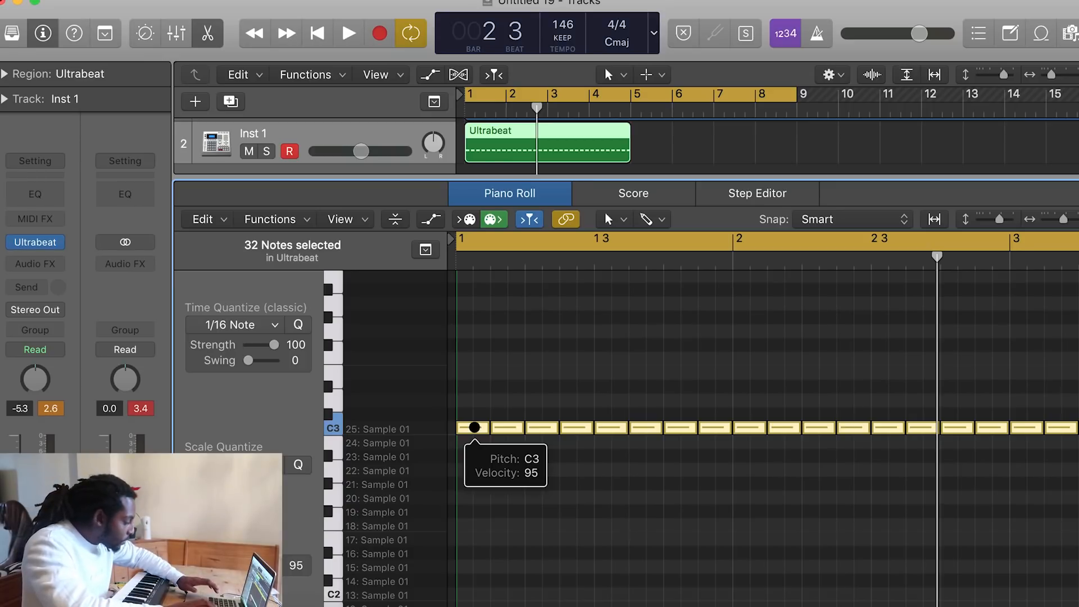
key("alt+shift+Up")
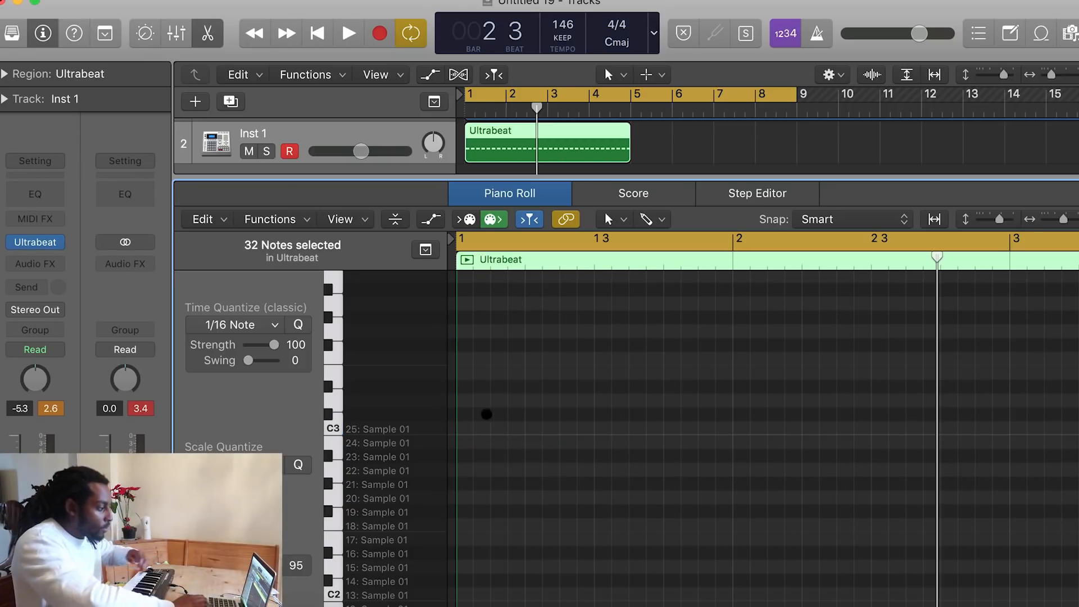
scroll(530, 411, "up", 4)
key("space")
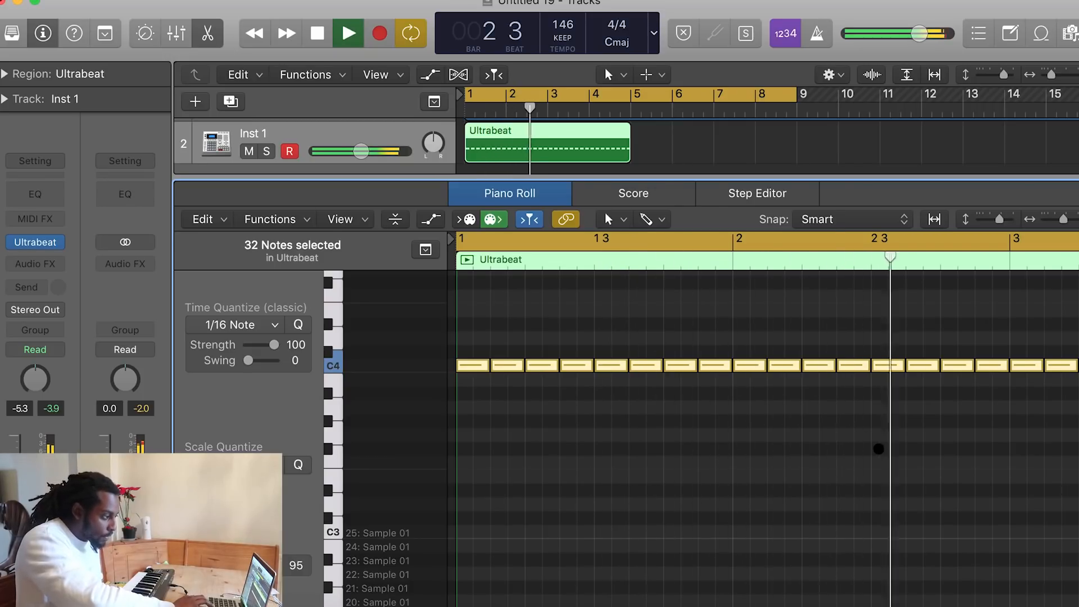
left_click(877, 446)
key("space")
- Lower the last two hi-hat notes of bar 1 to A3 and F3, checking them during playback
left_click(615, 219)
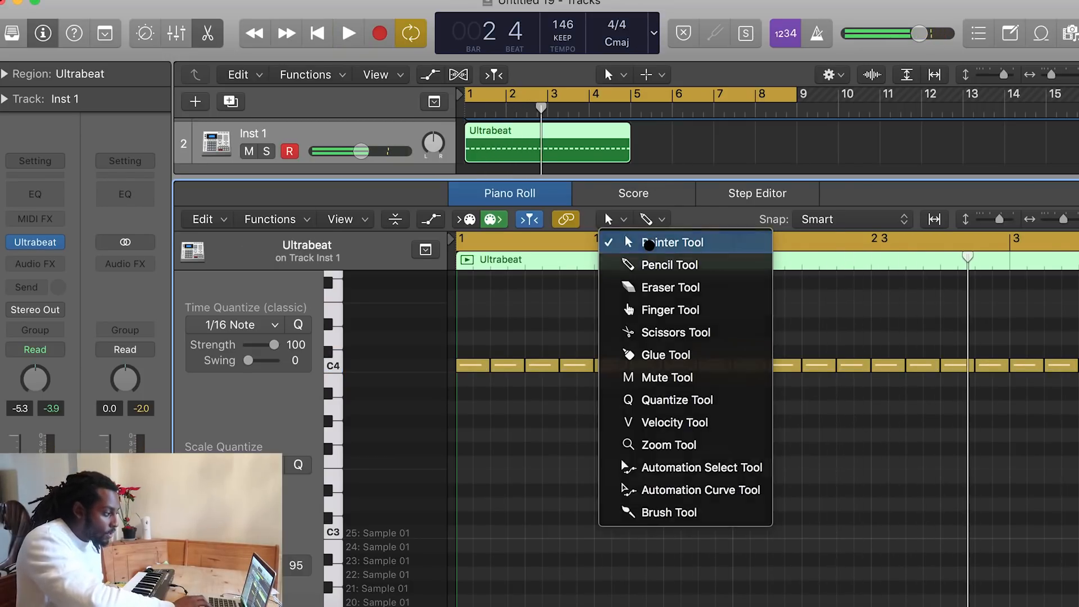
left_click(649, 244)
key("space")
key("space")
left_click_drag(705, 388, 711, 462)
left_click(715, 445)
key("space")
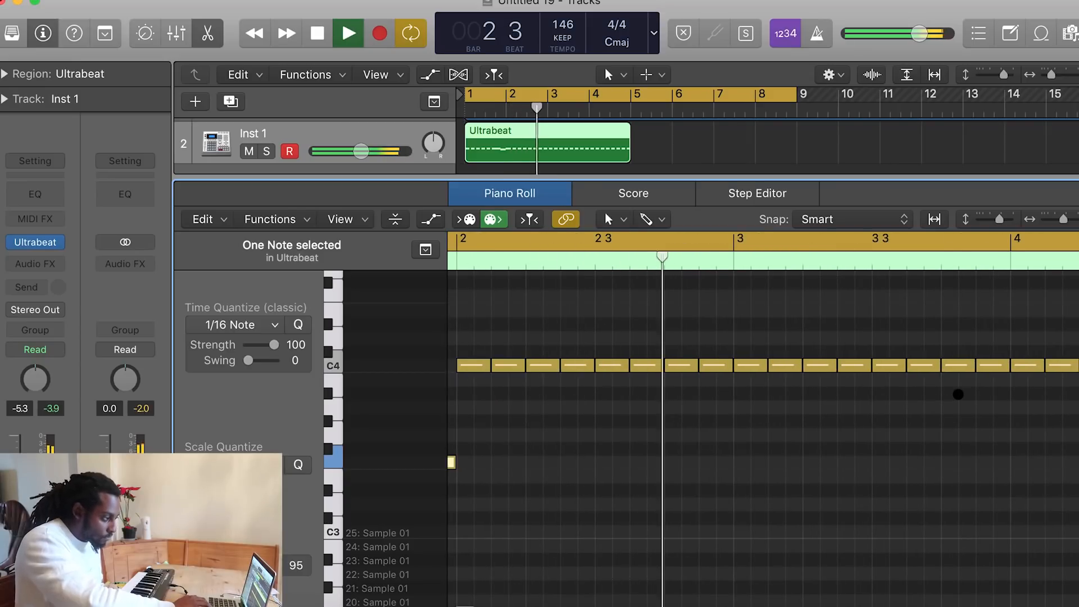
key("space")
- Change the pitch of a group of hi-hat notes near the end of bar 3
left_click_drag(985, 385, 961, 318)
scroll(963, 330, "right", 5)
left_click_drag(982, 390, 881, 410)
scroll(874, 414, "left", 10)
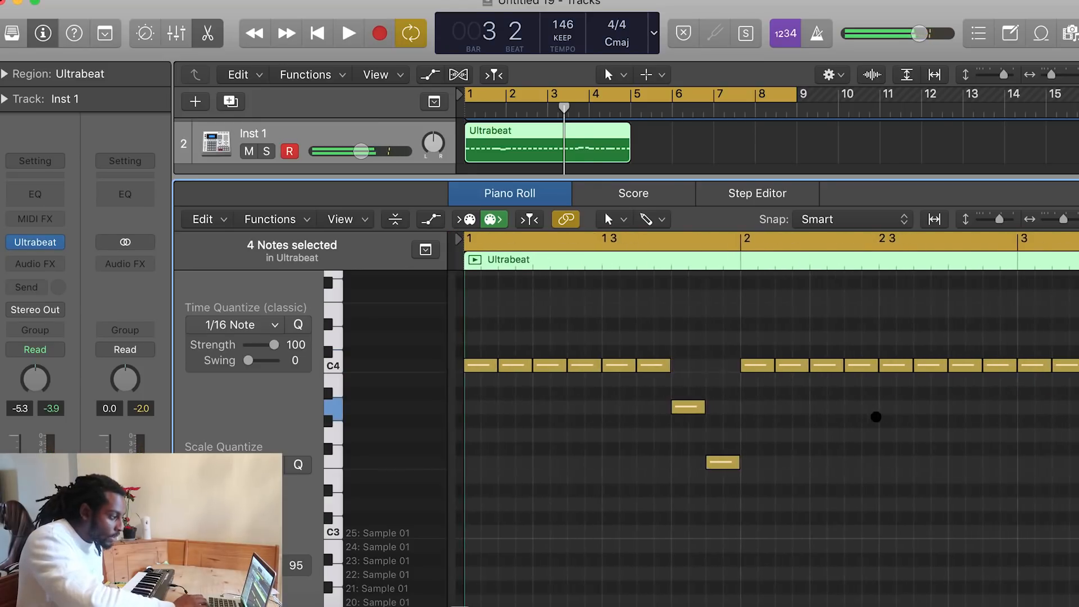
- With the Scissors tool, split the first C4 note of bar 1 in half and its first half in half again, and play the roll
left_click(609, 219)
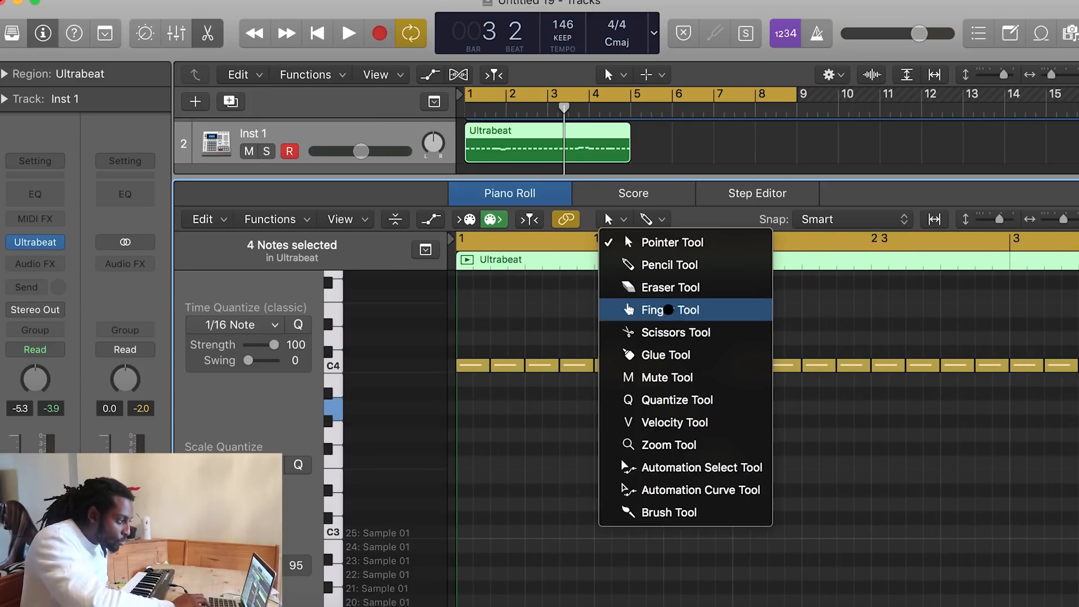
left_click(676, 332)
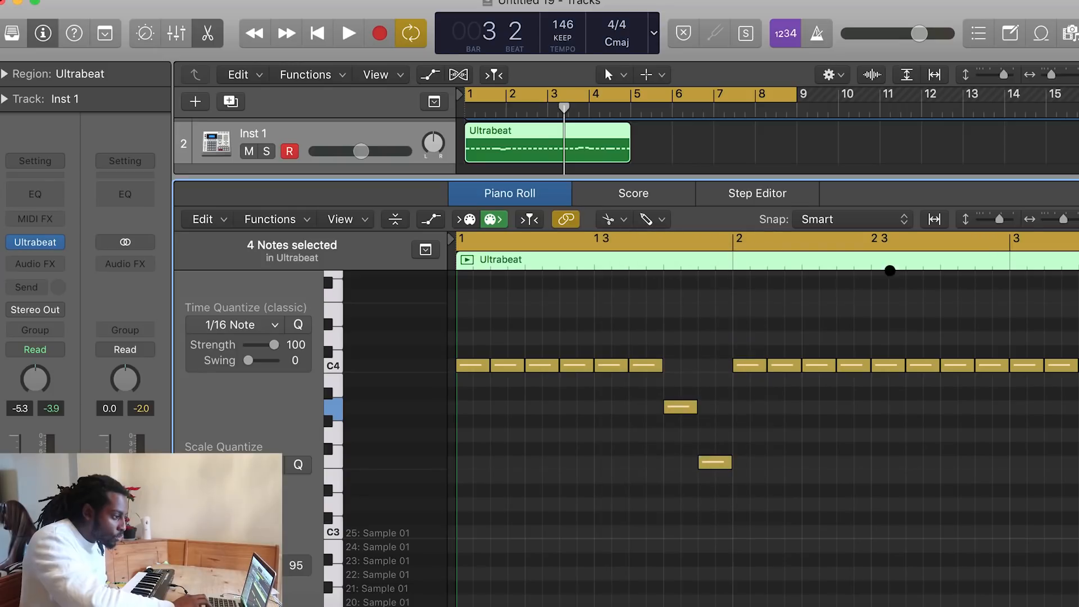
left_click_drag(1048, 215, 1062, 219)
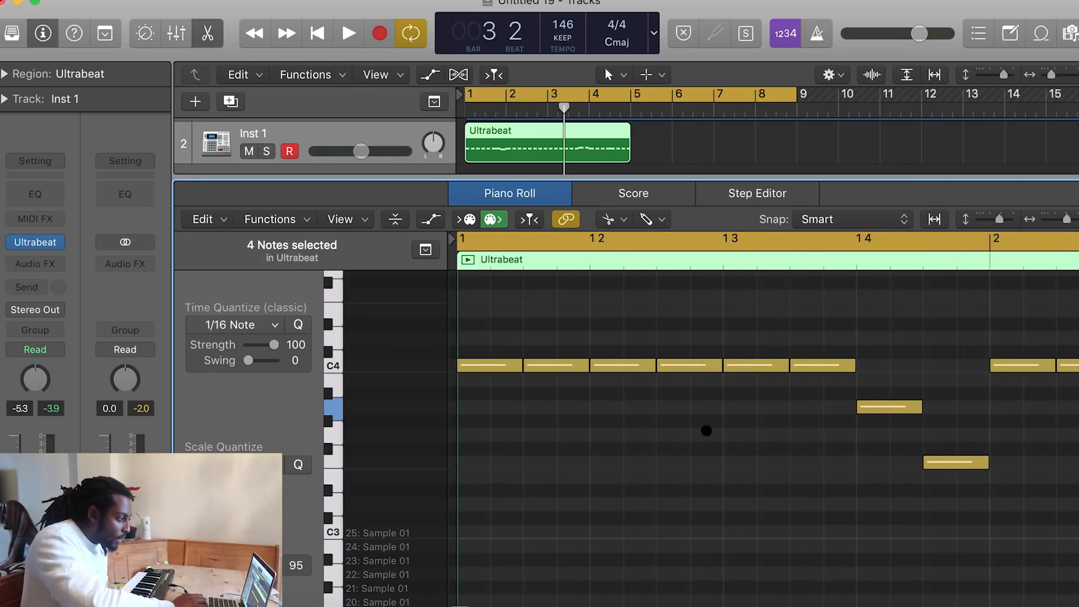
left_click(489, 364)
left_click(470, 362)
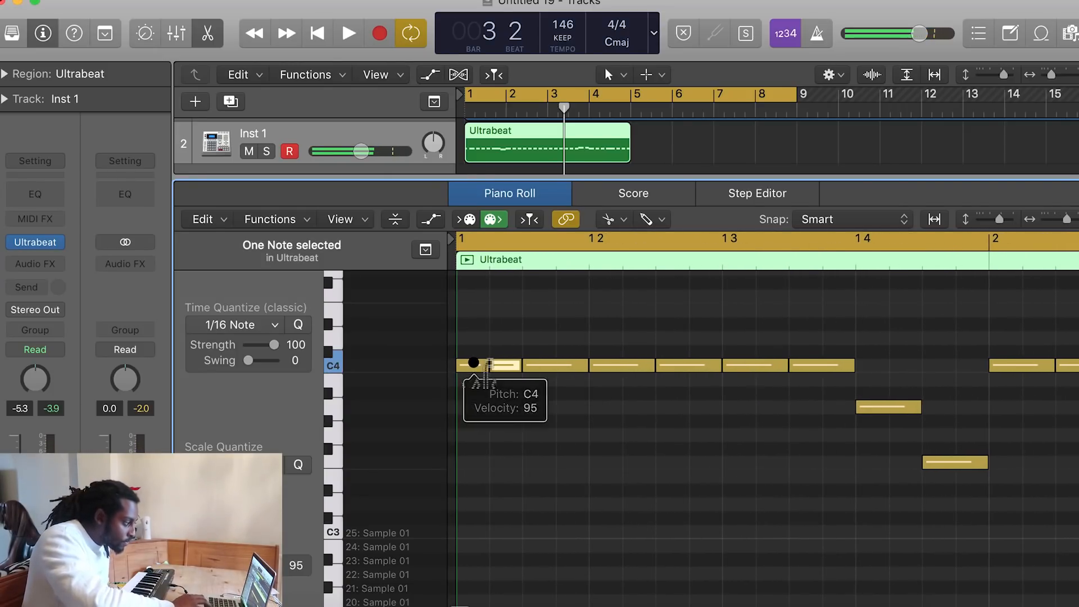
key("space")
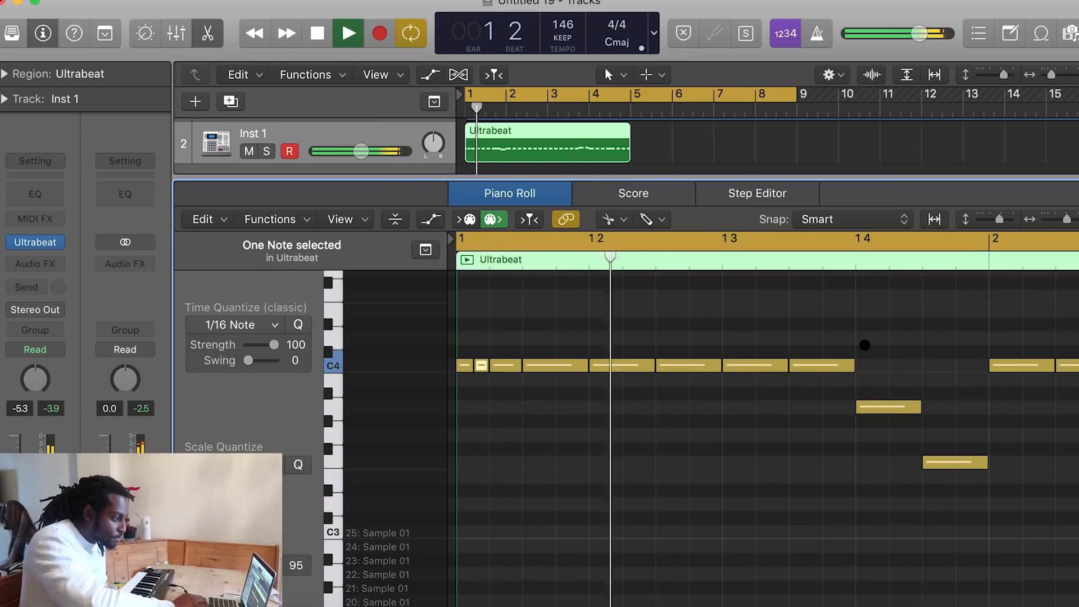
key("space")
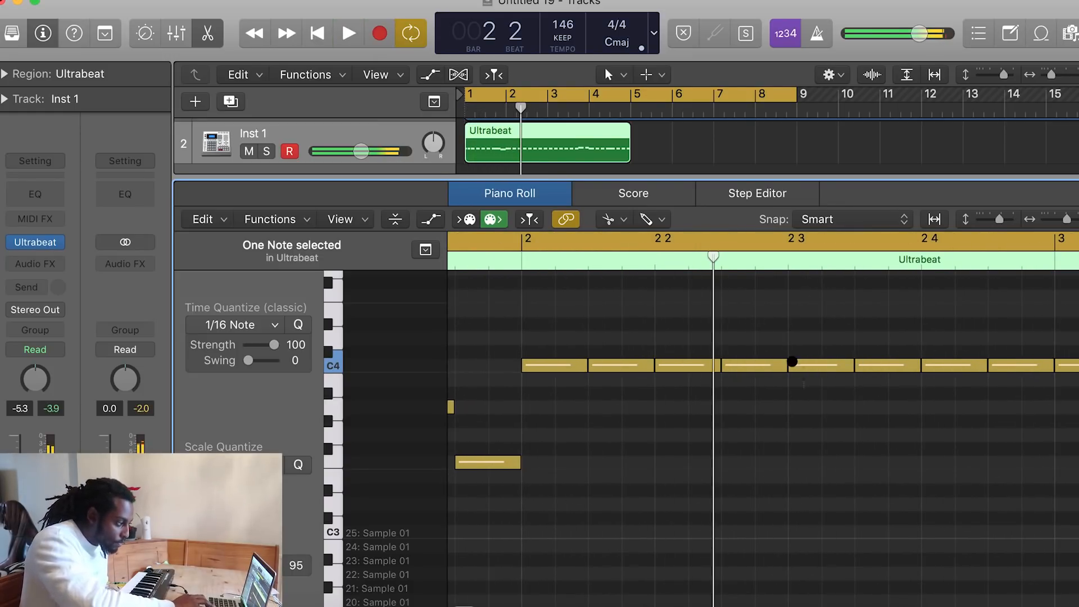
- Stop playback, load a stereo Alchemy on the Inst 2 track and reset it to its initial Default patch
key("space")
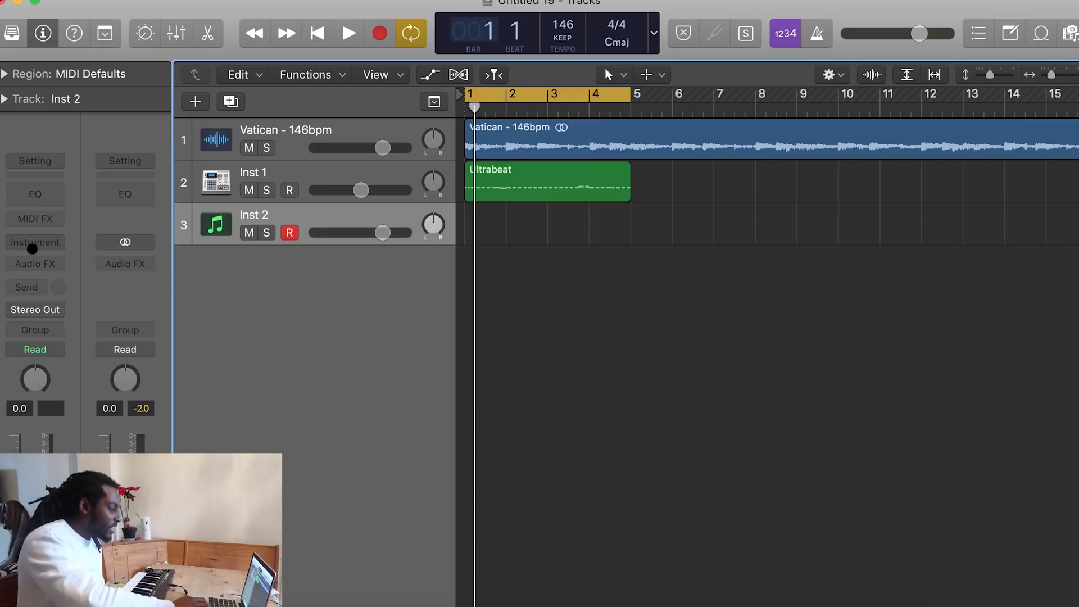
left_click(32, 250)
mouse_move(174, 290)
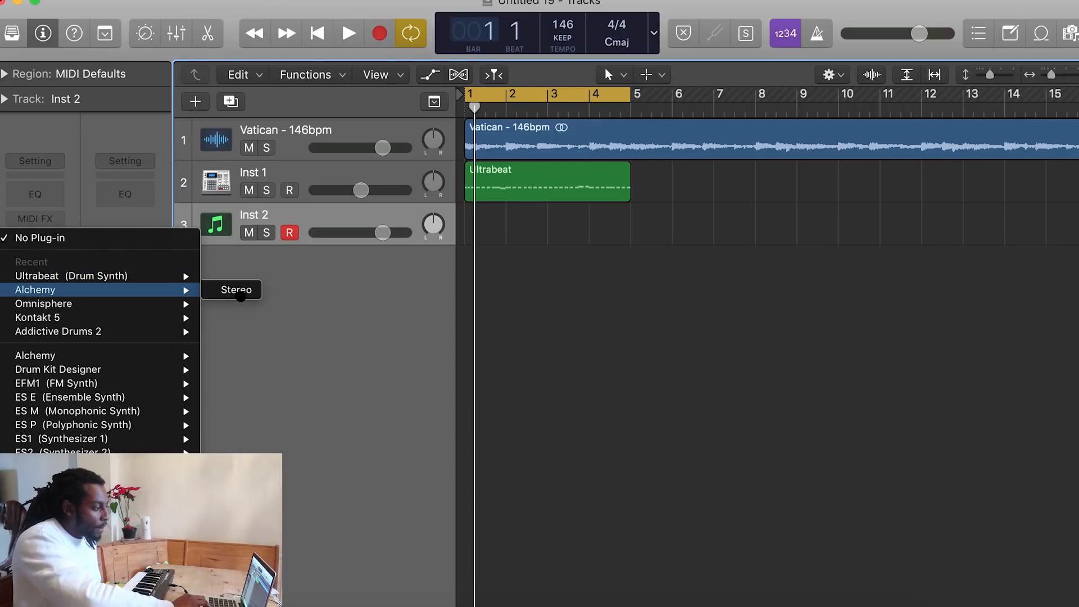
left_click(236, 290)
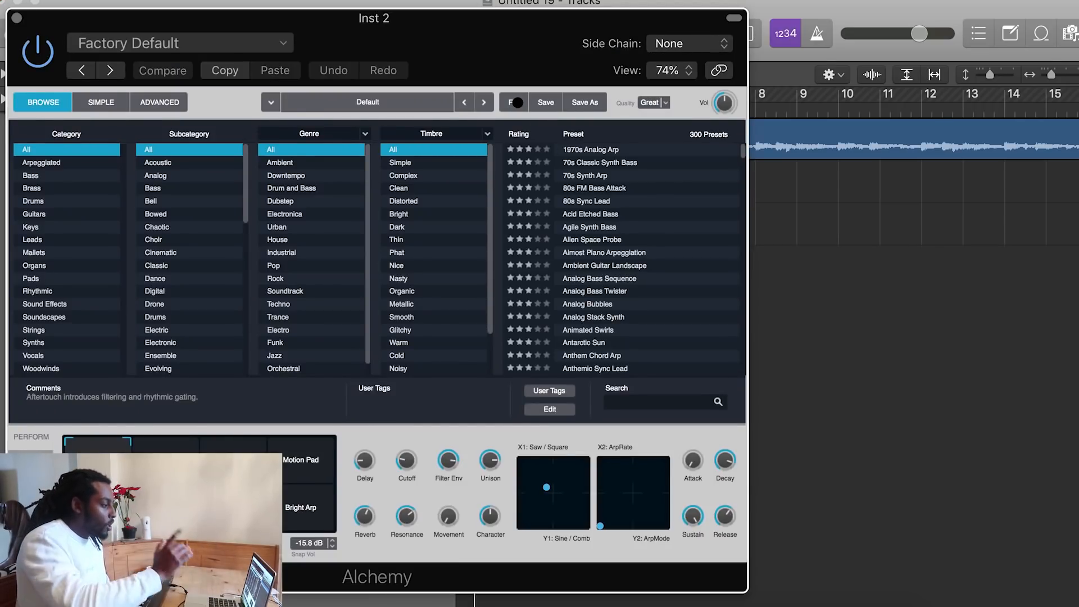
left_click(515, 102)
left_click(548, 142)
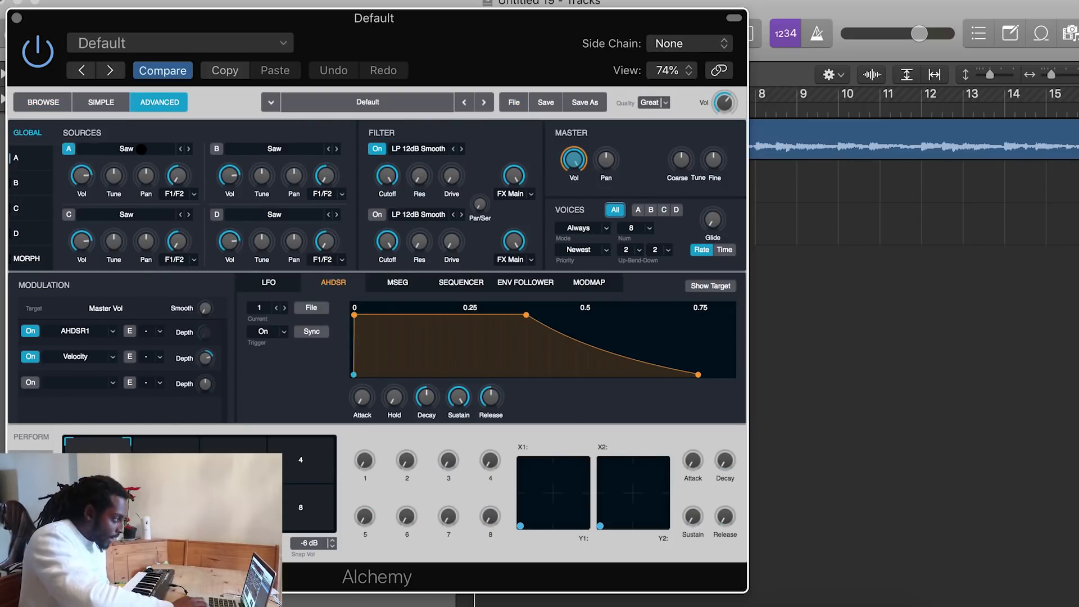
- Import the Ocean - Degrees HH sample into Alchemy's source A using the Sampler analysis mode
left_click(141, 149)
left_click(135, 166)
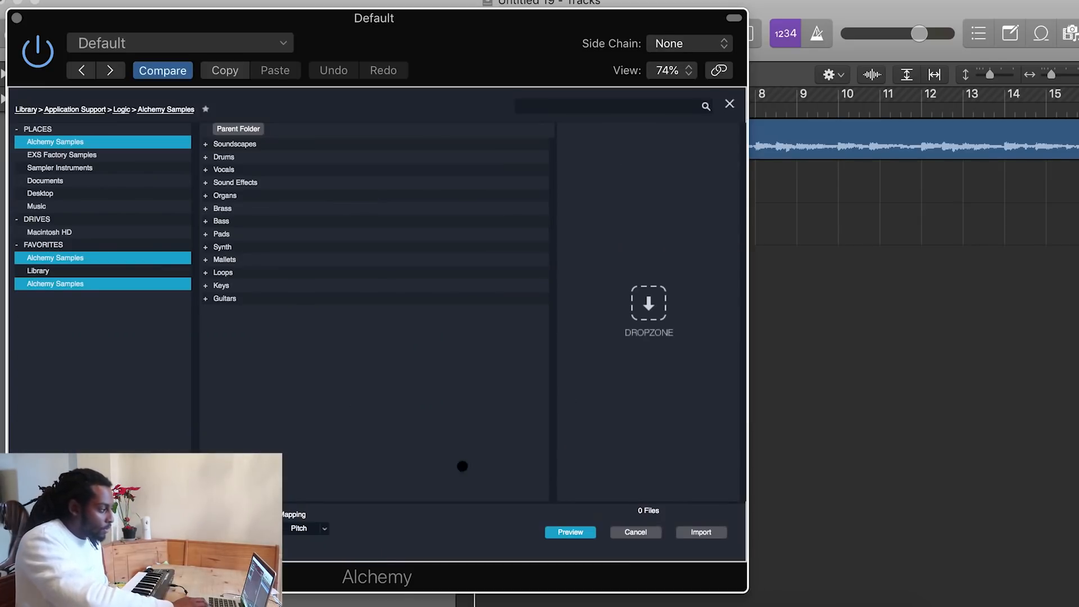
key("super+Tab")
left_click_drag(896, 159, 713, 125)
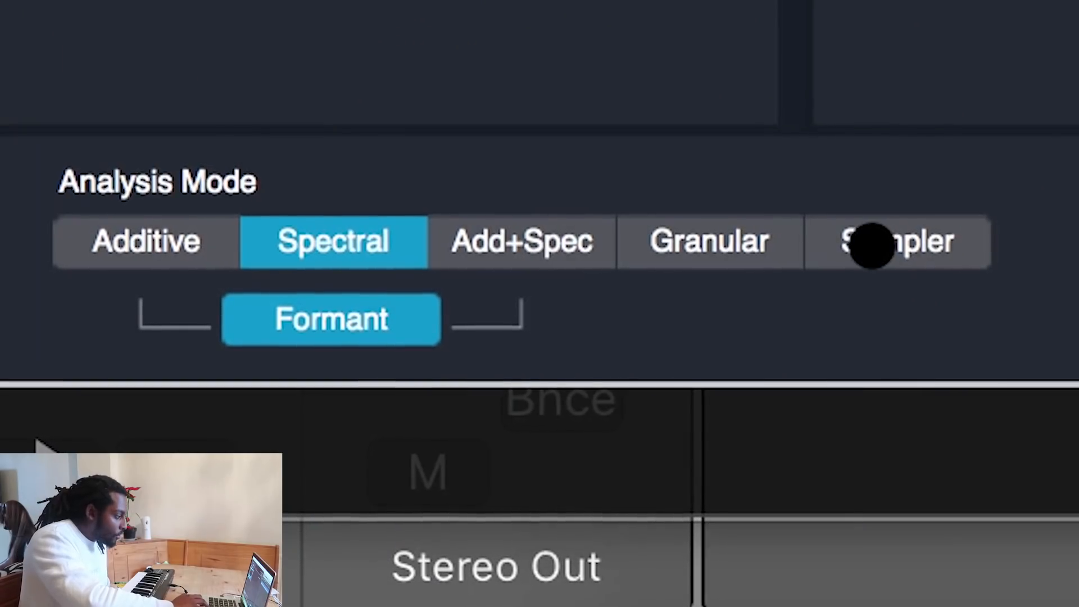
left_click(876, 236)
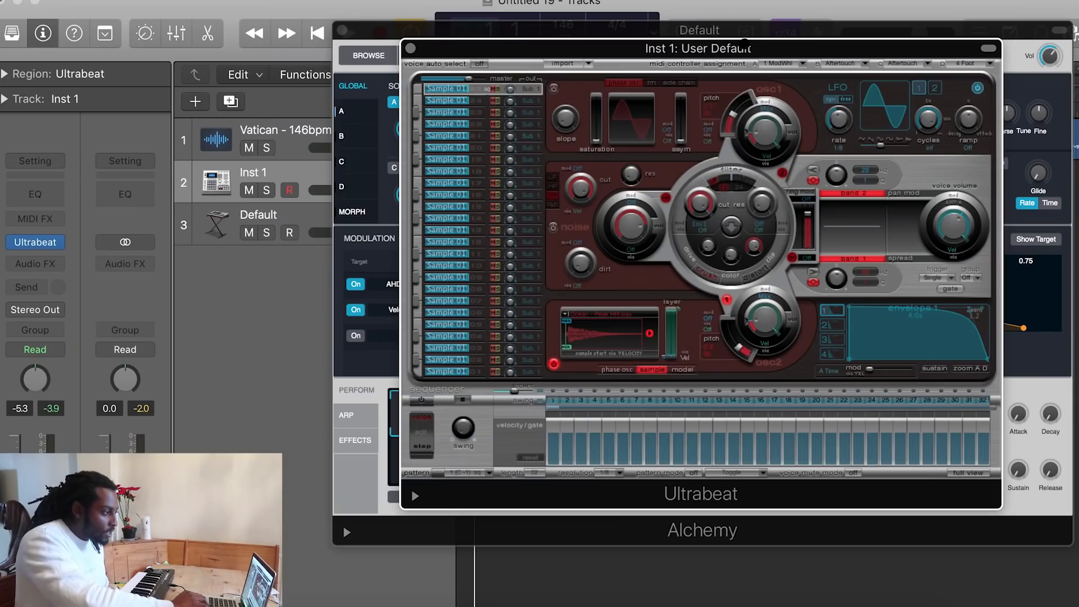
- Close Ultrabeat, then lengthen the decay and set the release to 0.19 s in Alchemy's AHDSR envelope before closing it
left_click_drag(745, 43, 404, 29)
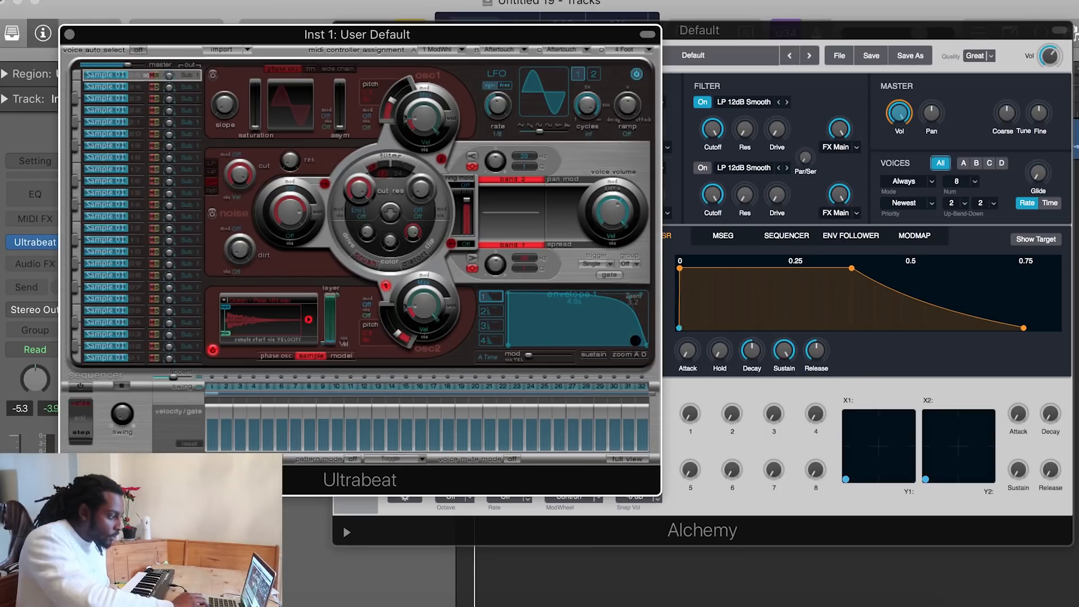
left_click(68, 33)
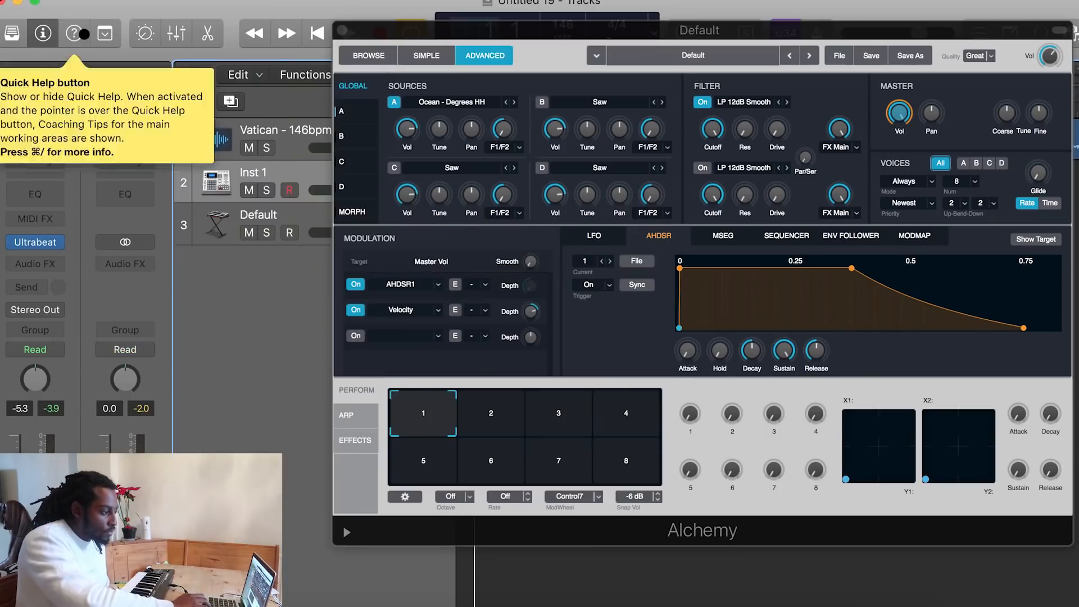
left_click_drag(751, 350, 749, 331)
left_click_drag(812, 351, 811, 355)
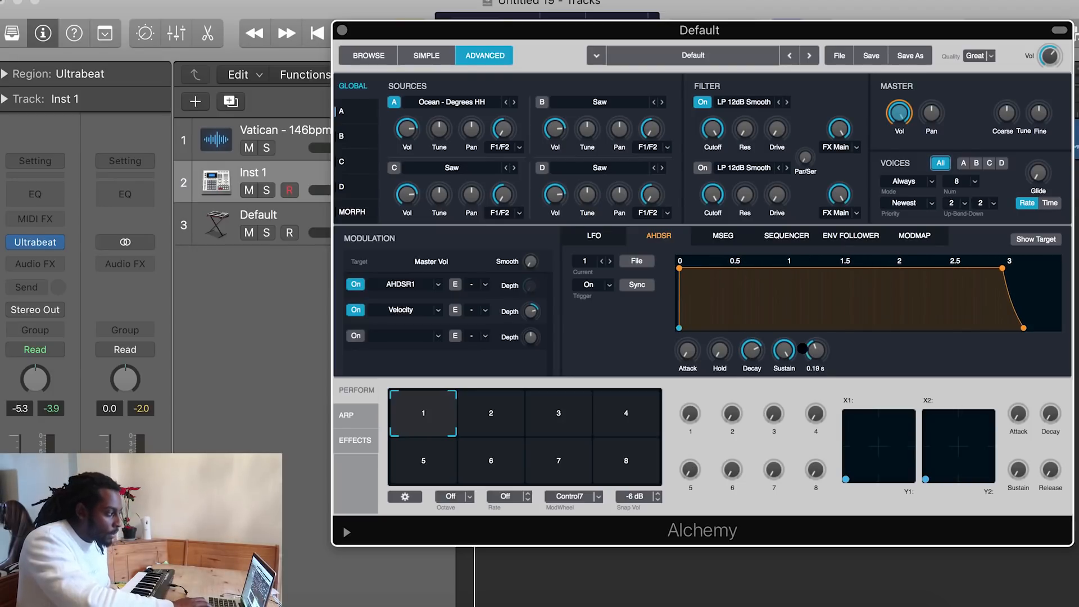
left_click(342, 29)
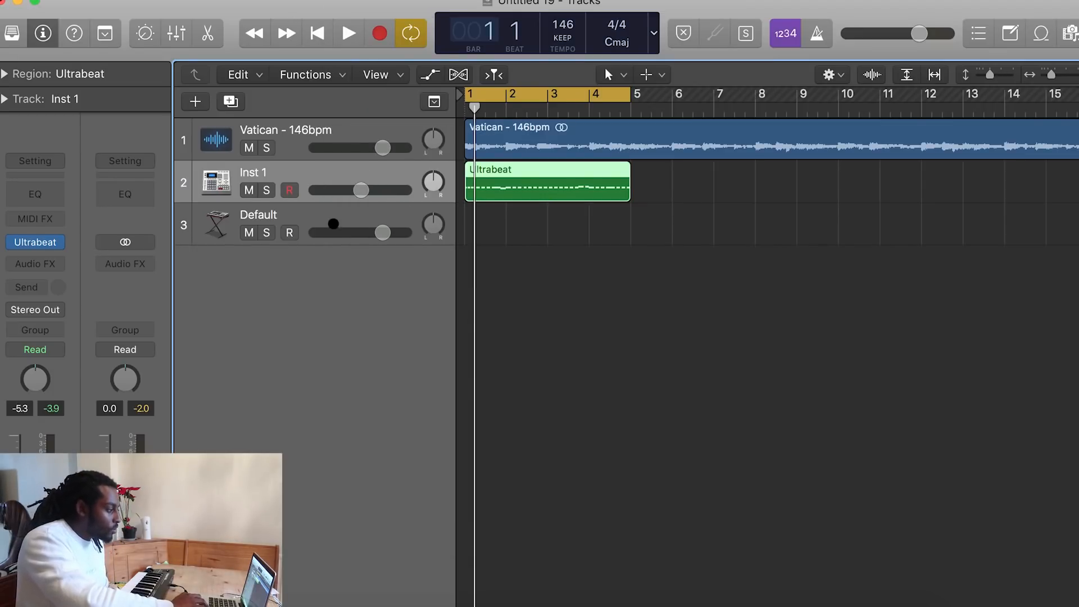
- In the Piano Roll of the Default Alchemy track, draw five consecutive C3 notes from the start of bar 1 and play them
left_click(354, 226)
left_click(249, 190)
key("p")
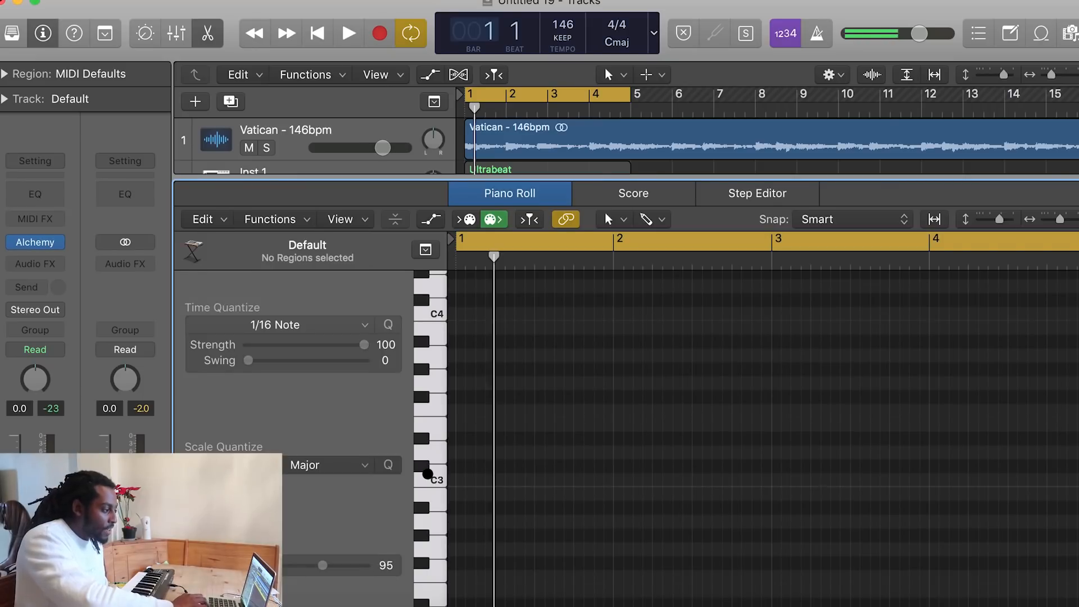
left_click(609, 219)
left_click(641, 264)
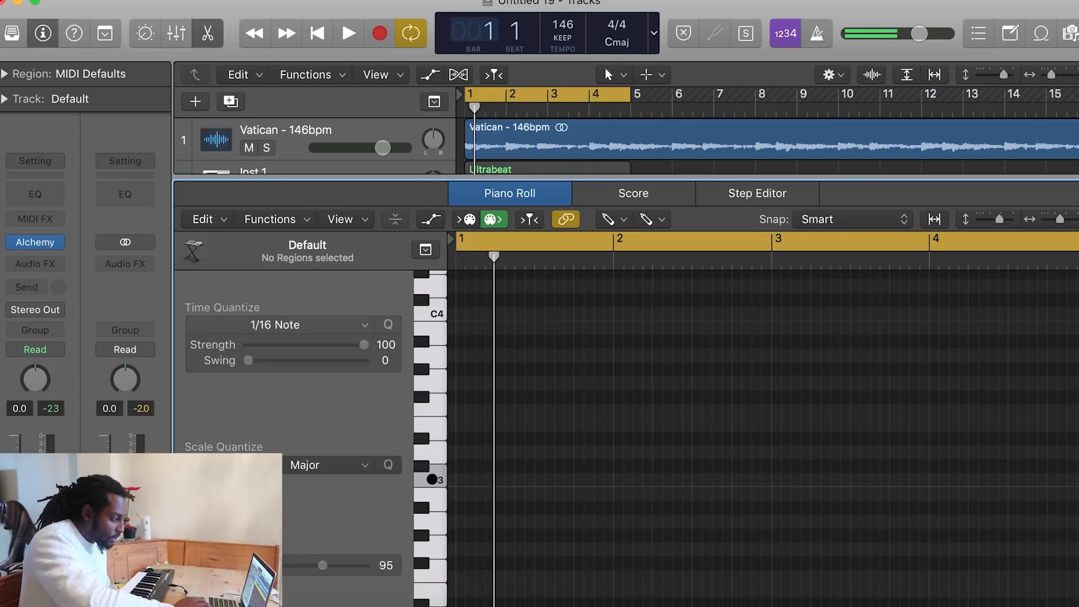
left_click(458, 482)
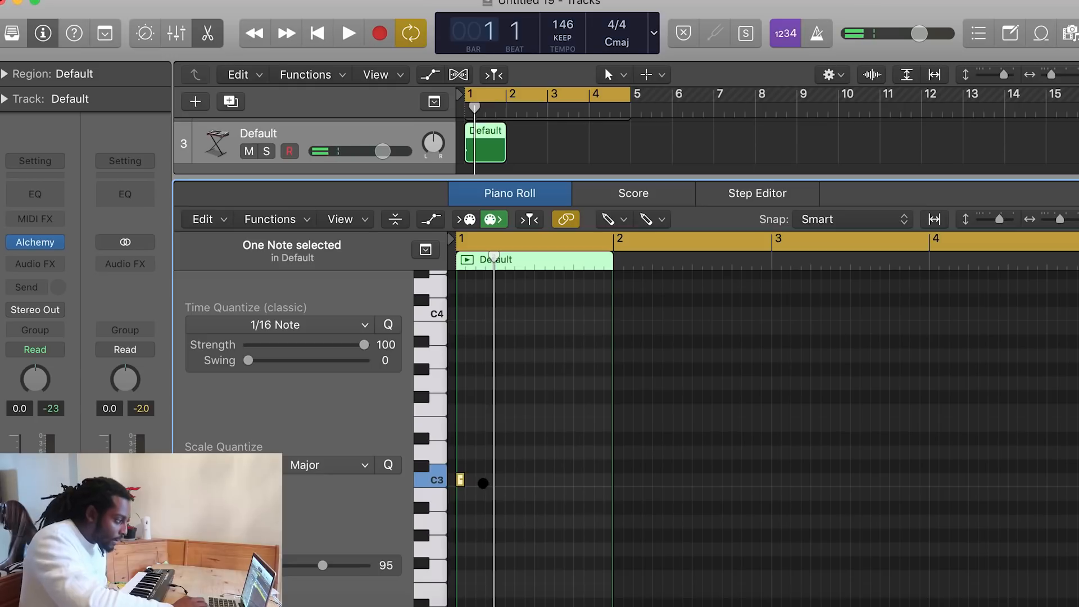
left_click_drag(464, 481, 475, 482)
left_click(481, 481)
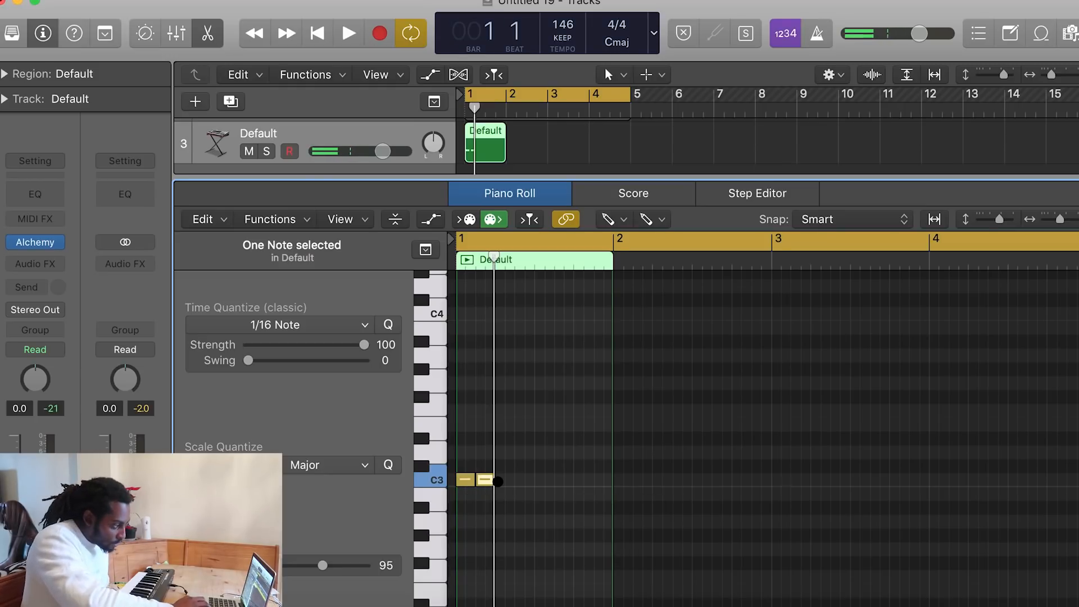
left_click(535, 479)
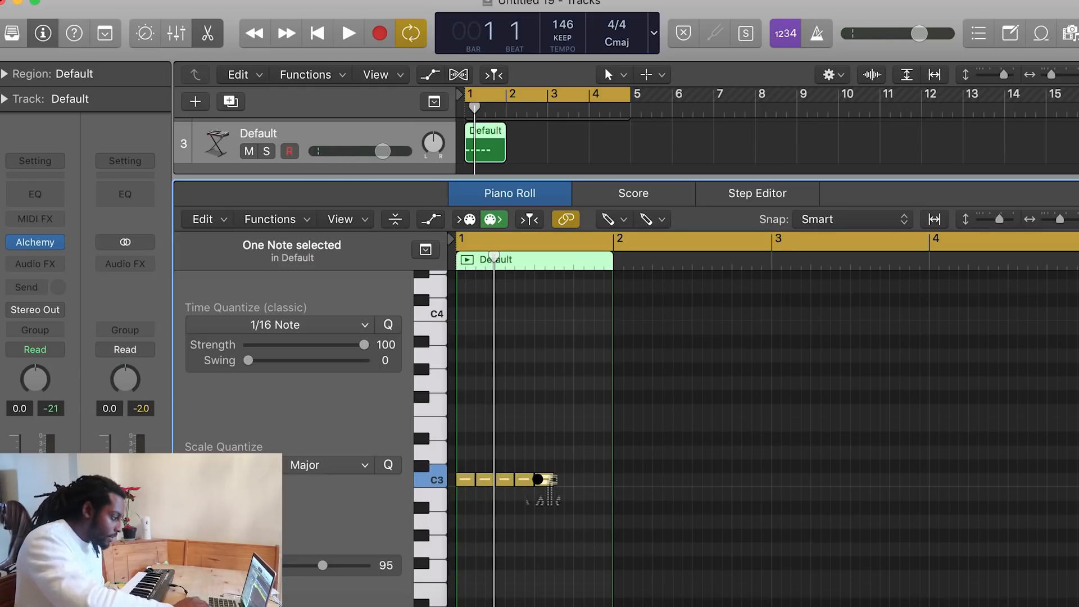
key("space")
key("space")
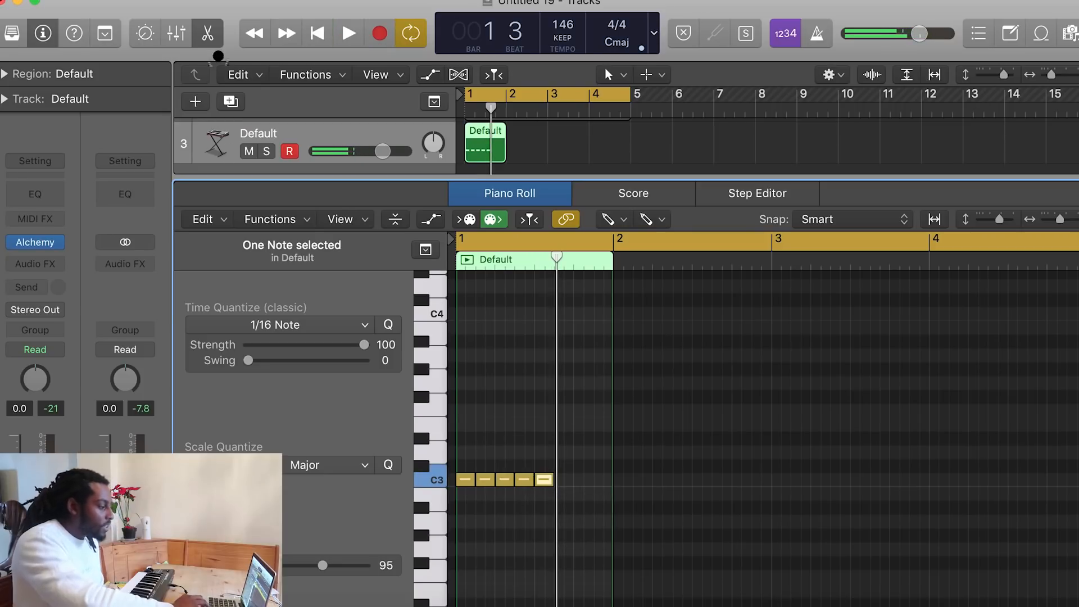
- Open the Claps folder of the Ocean - Volcano drum kit and load Ocean - Etna Clap.wav into Ultrabeat on Inst 2
left_click(556, 520)
left_click(589, 529)
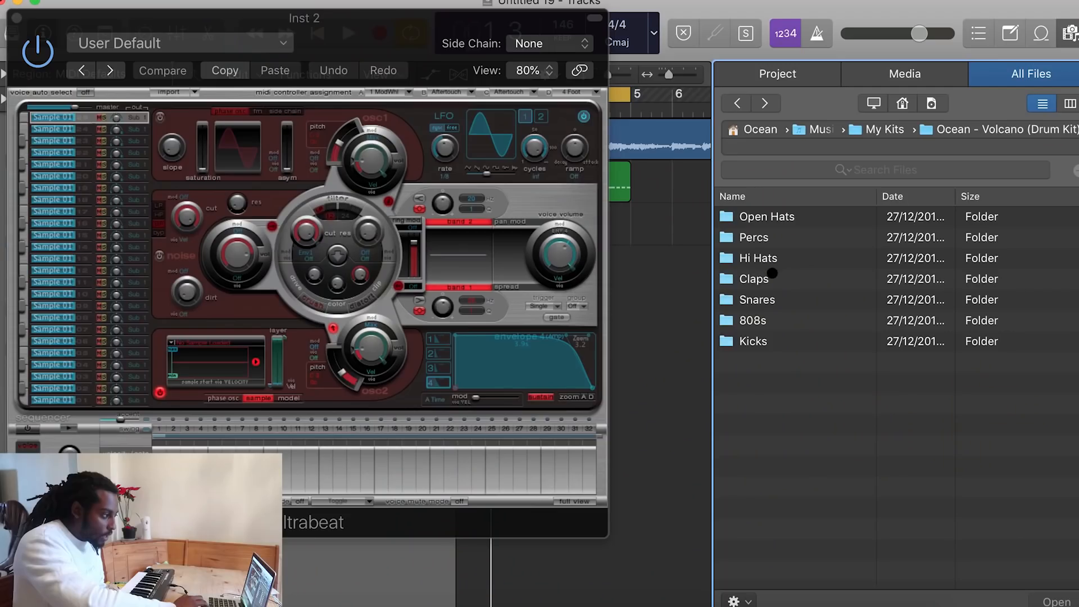
double_click(747, 279)
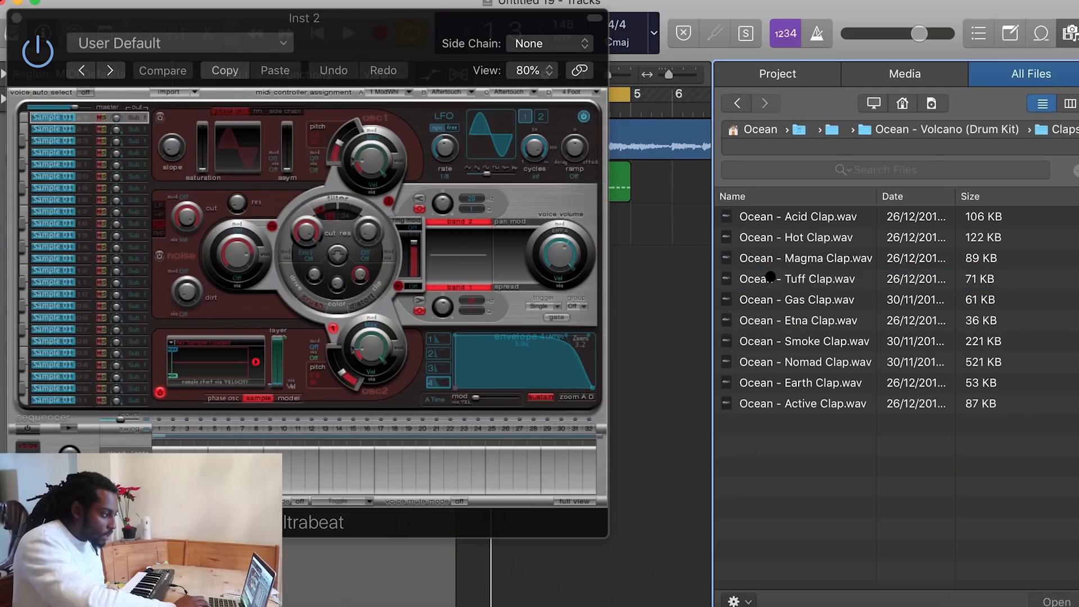
left_click(813, 304)
left_click_drag(816, 328, 207, 370)
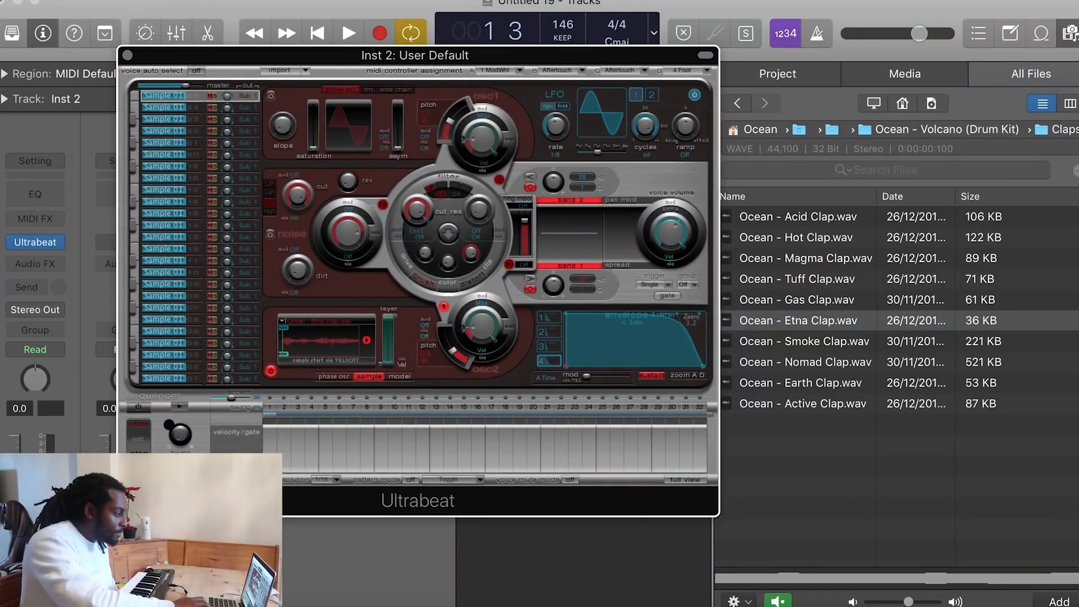
- Switch on the Inst 2 Ultrabeat sequencer and place clap hits on steps 9 and 25, listening with the loop
left_click(179, 408)
key("space")
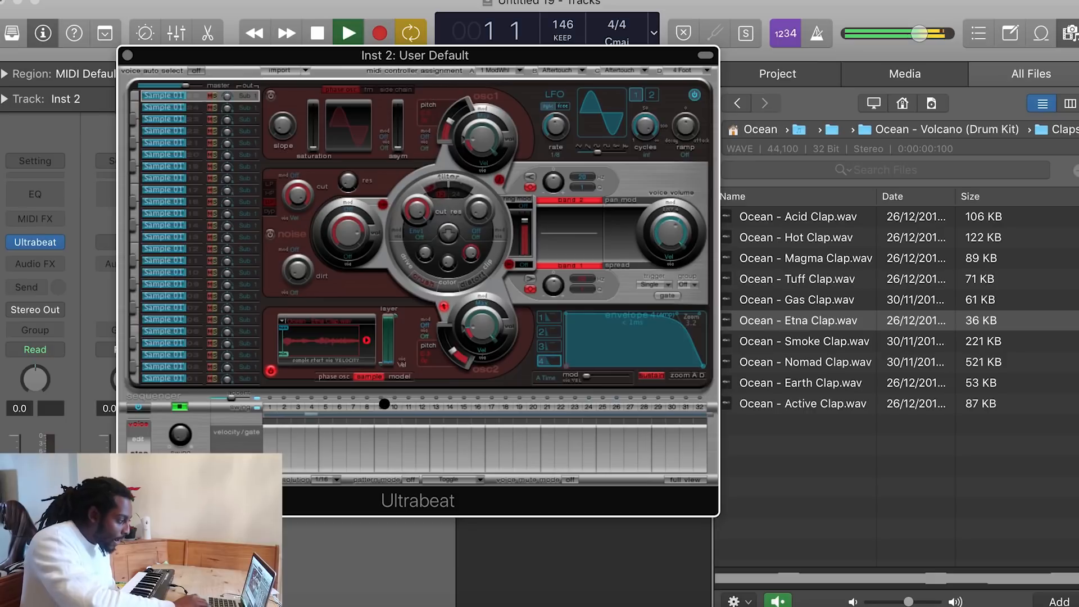
left_click(382, 407)
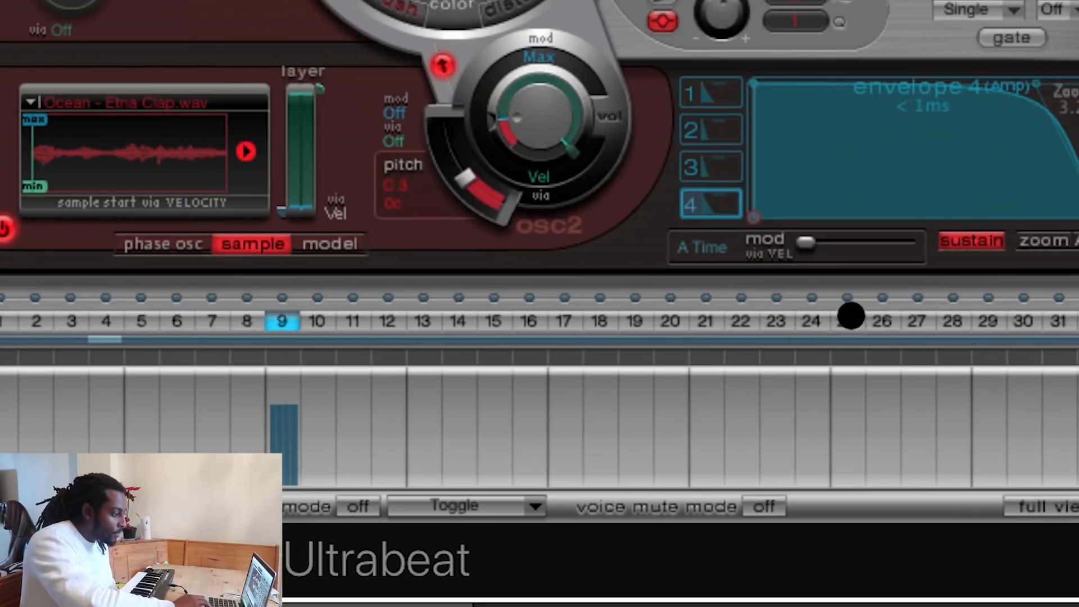
left_click(848, 320)
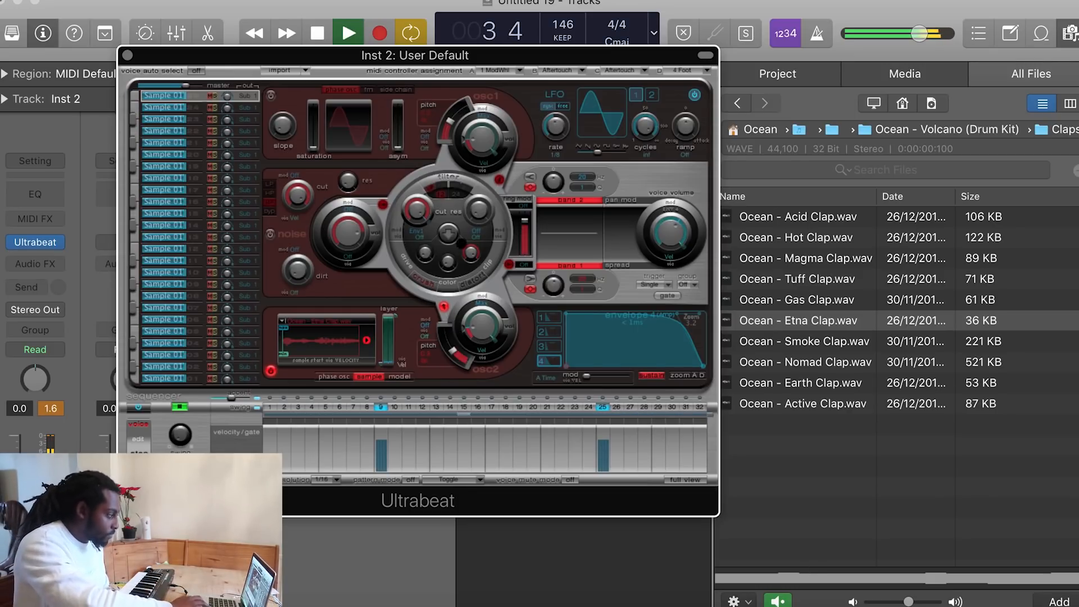
left_click(798, 321)
key("space")
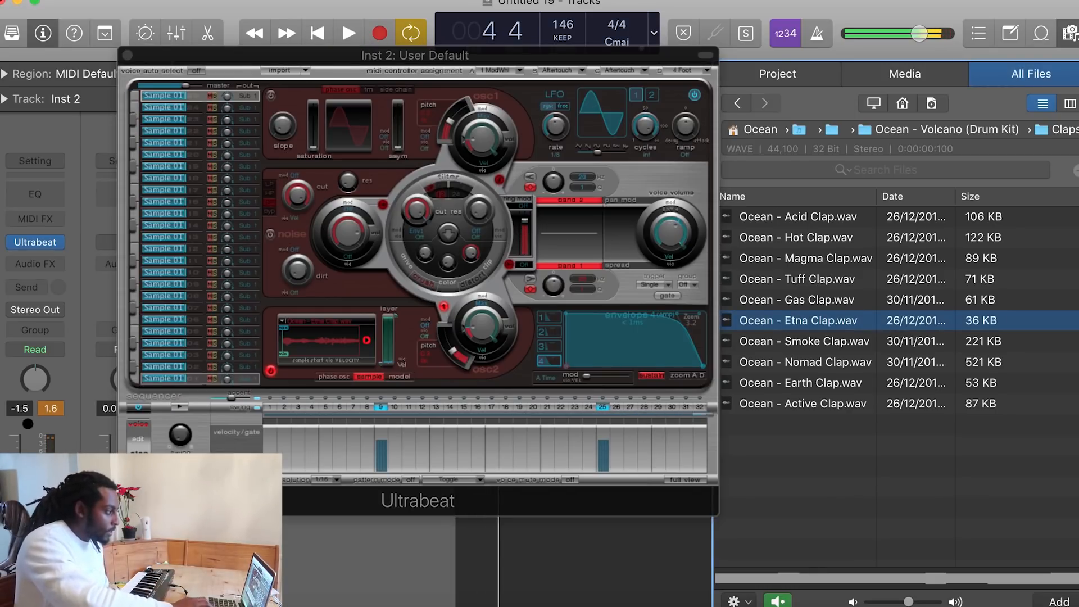
- Place the clap pattern as a region on Inst 2 at bar 1, copy it to bar 3 and join both into one region
left_click_drag(248, 57, 797, 43)
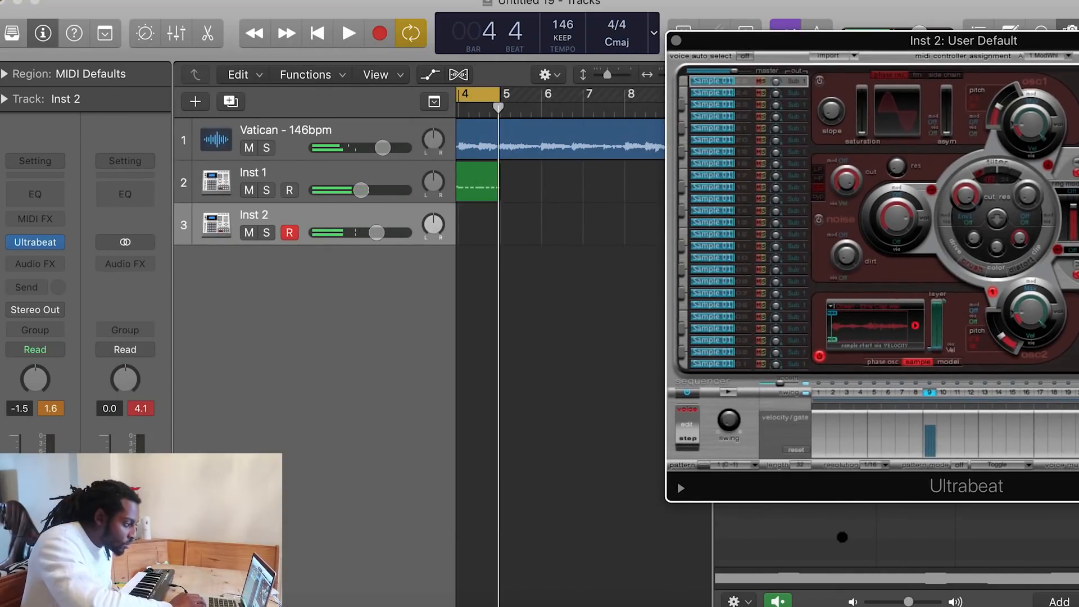
scroll(551, 385, "left", 5)
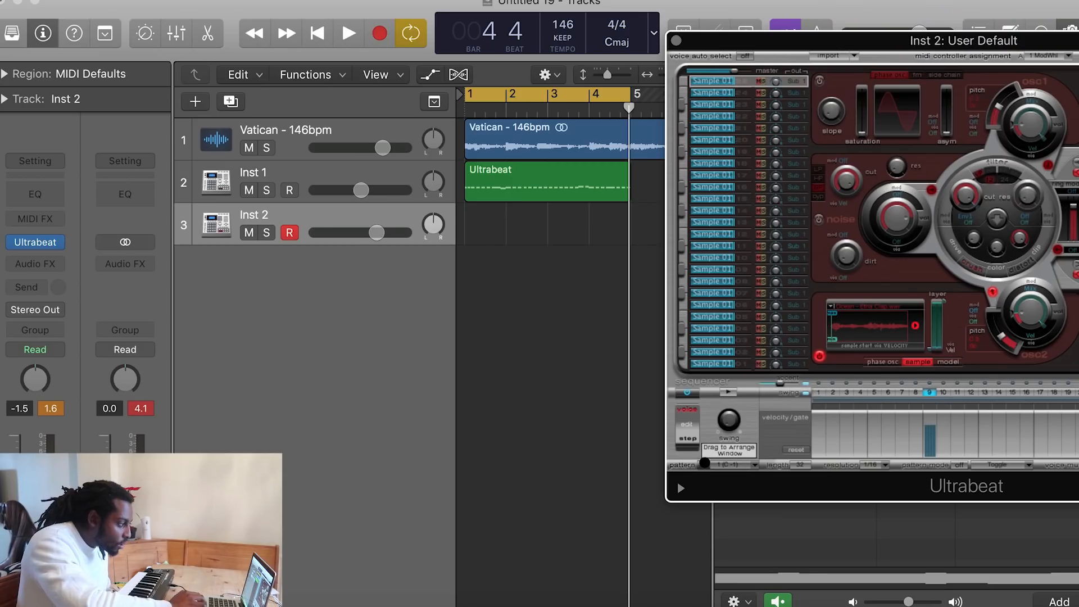
left_click_drag(704, 463, 495, 227)
left_click_drag(614, 305, 557, 230)
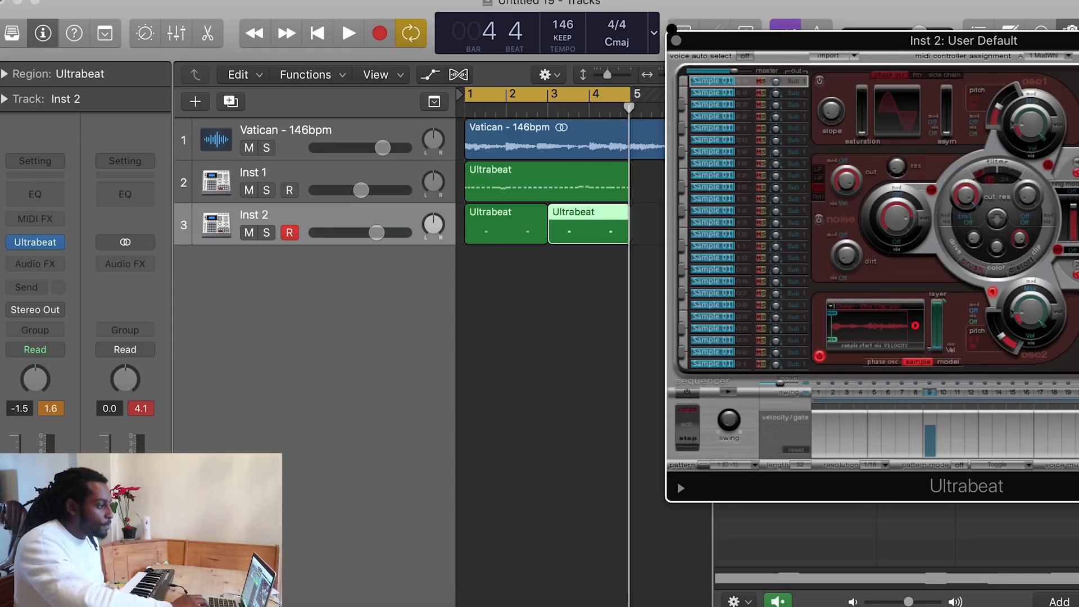
left_click(676, 41)
left_click_drag(661, 277, 488, 230)
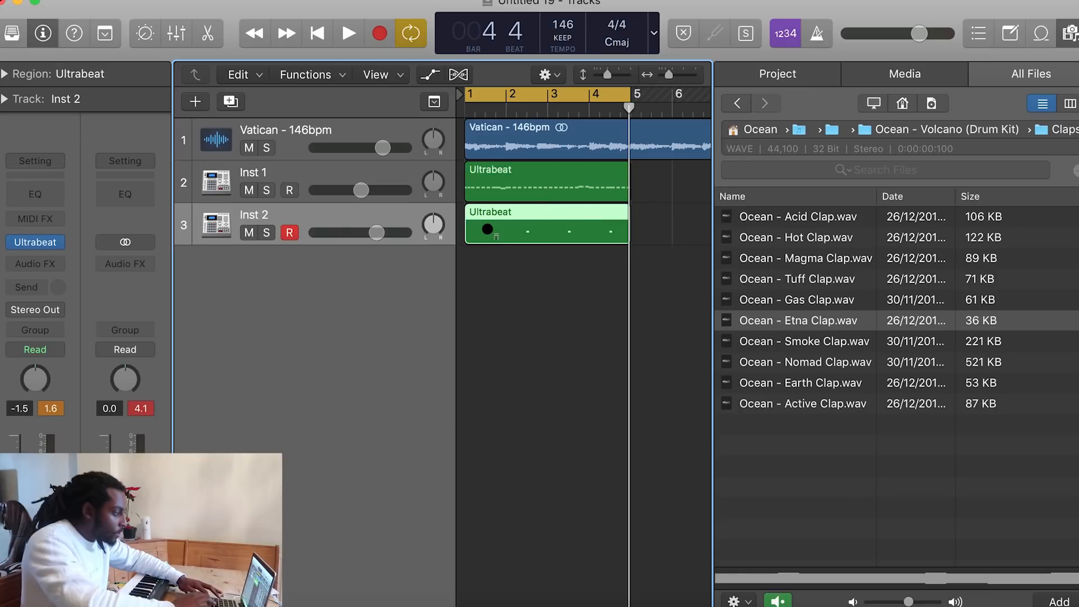
- Play the arrangement, lower the Inst 1 hi-hat volume and adjust the Inst 2 clap volume to balance them
key("space")
left_click_drag(360, 191, 336, 194)
left_click_drag(370, 234, 373, 234)
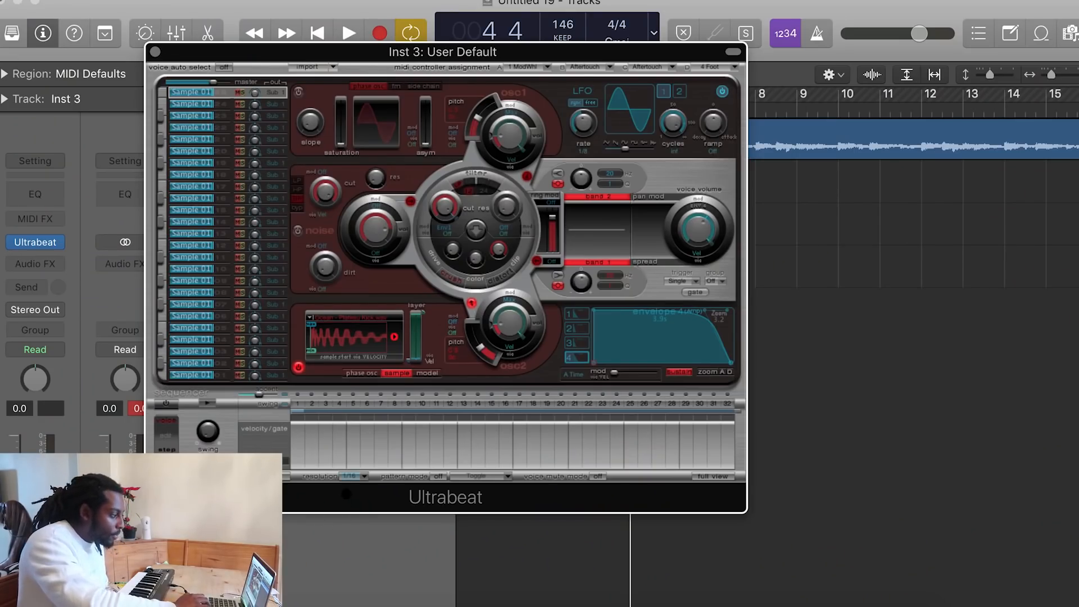
- Try the 1/8 step resolution in the Inst 3 Ultrabeat sequencer and set it back to 1/16
left_click_drag(416, 52, 415, 201)
left_click_drag(625, 97, 548, 98)
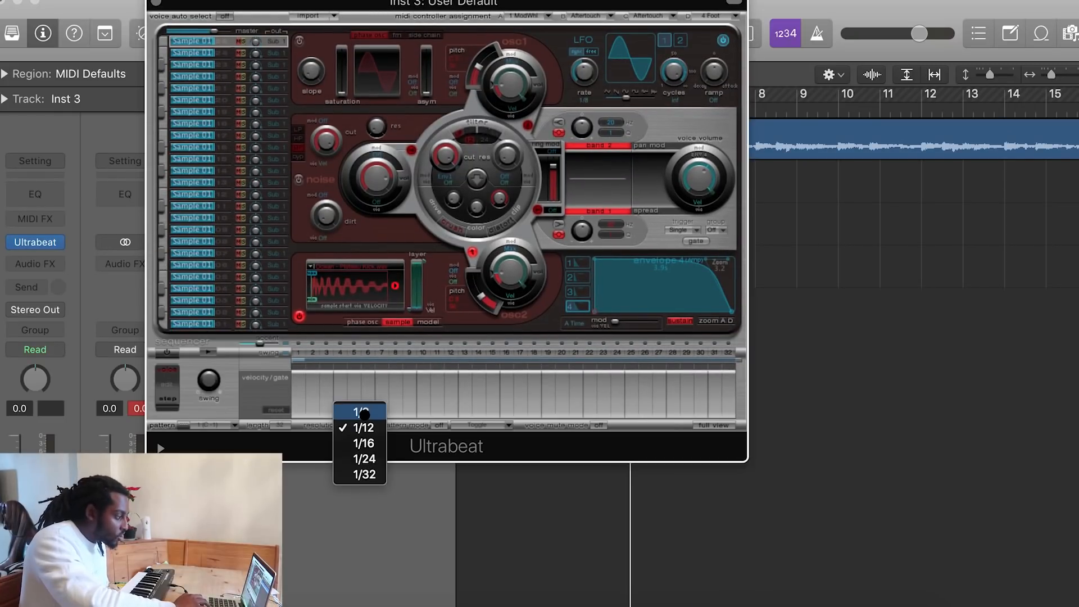
left_click(362, 414)
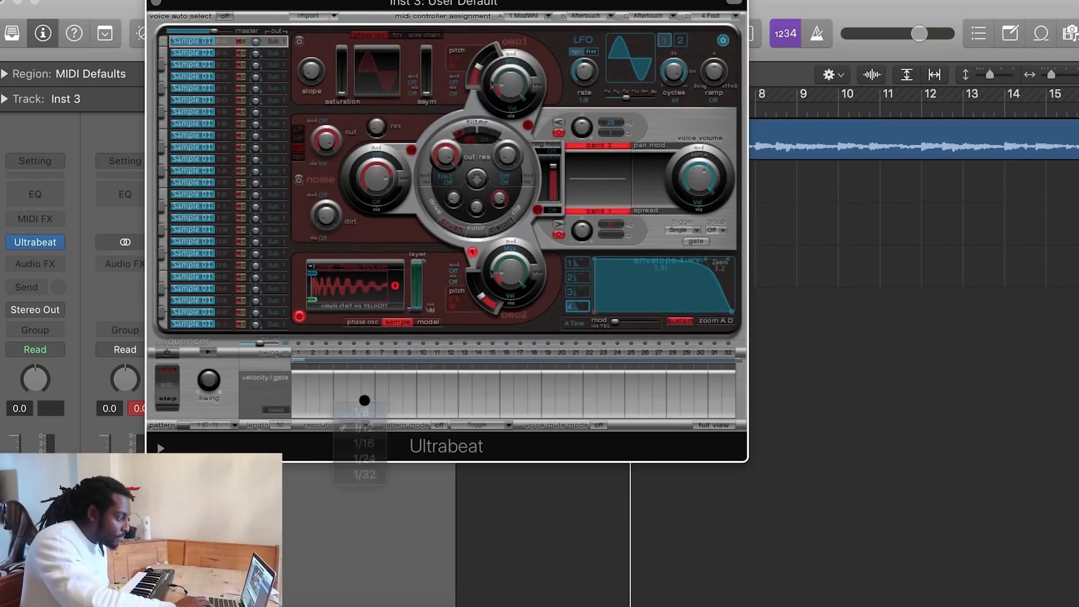
left_click_drag(483, 2, 479, 41)
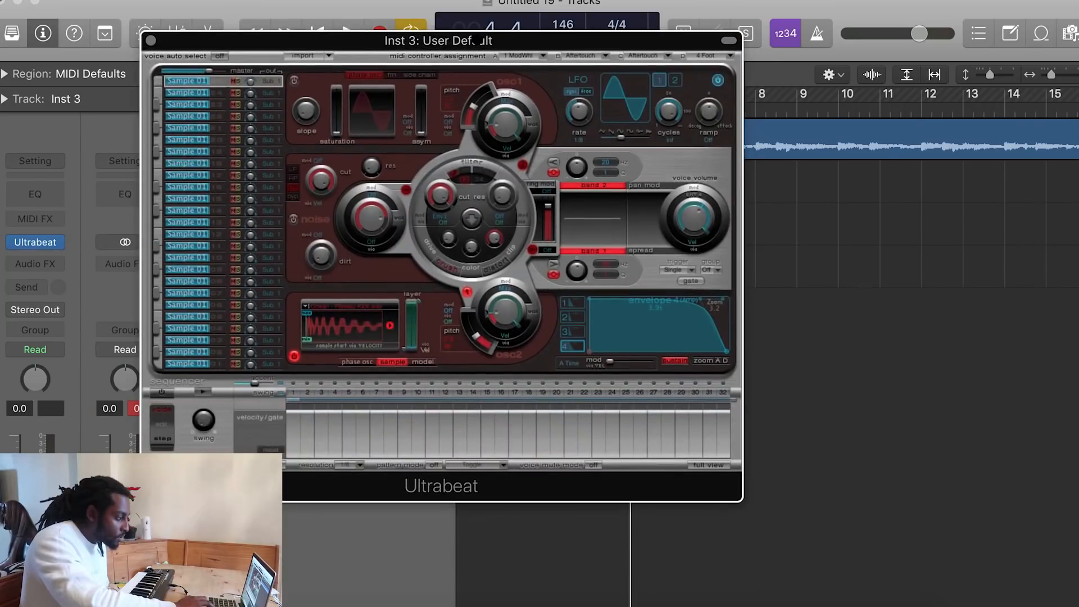
left_click(360, 464)
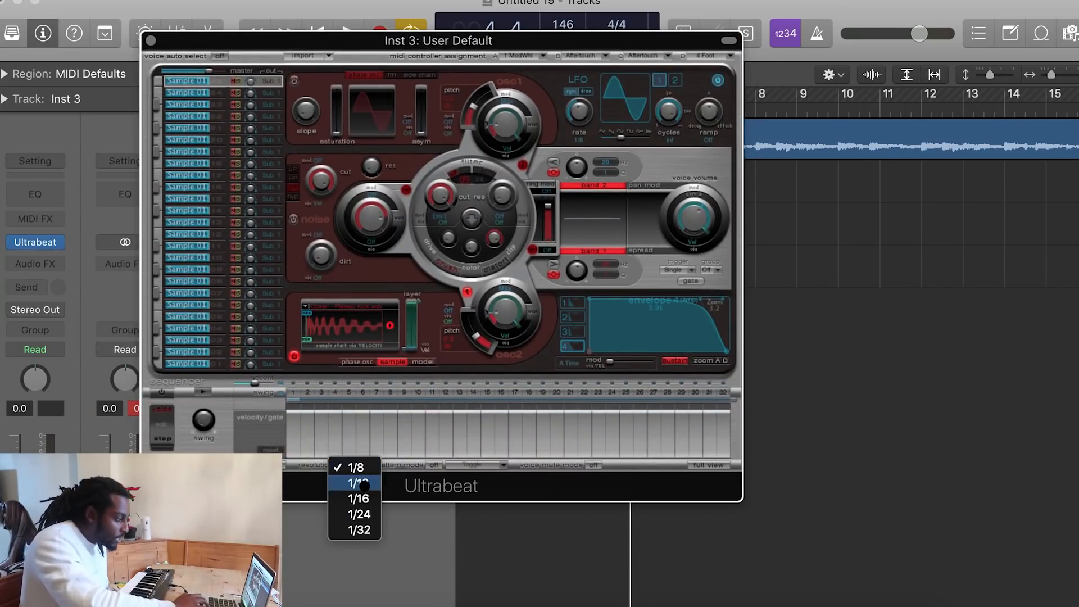
left_click(362, 497)
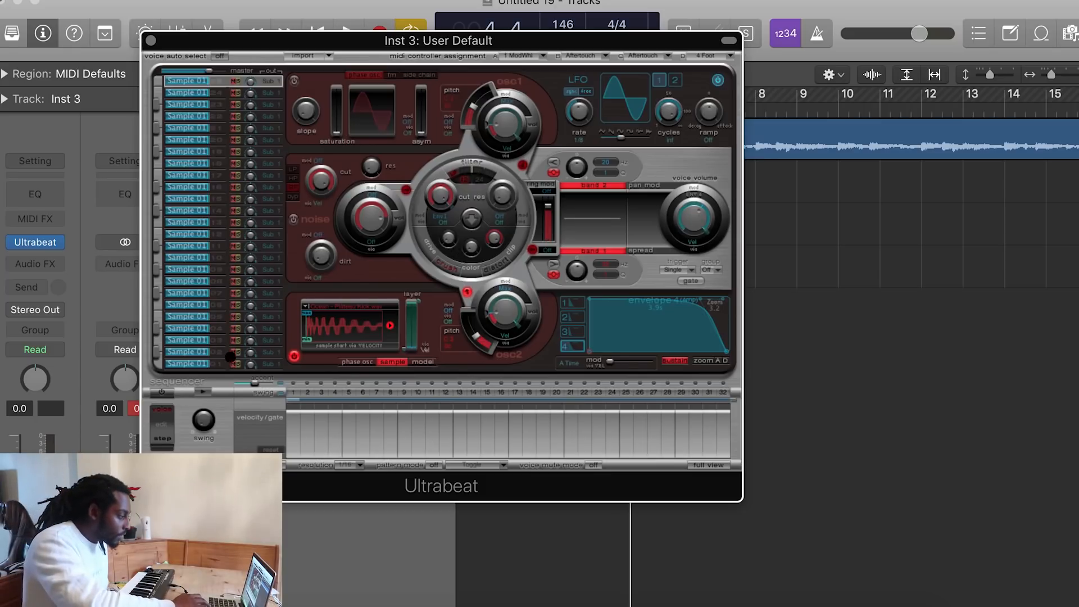
- Switch on the Inst 3 Ultrabeat sequencer and place kick hits on steps 1, 21 and 27, listening with the loop
left_click(204, 392)
key("space")
left_click(569, 393)
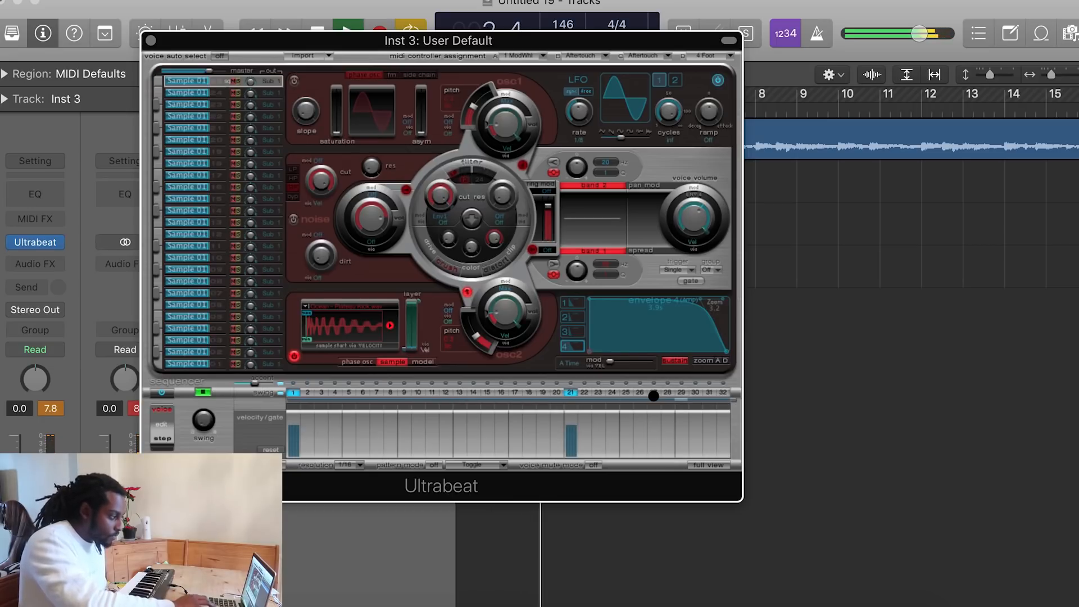
key("space")
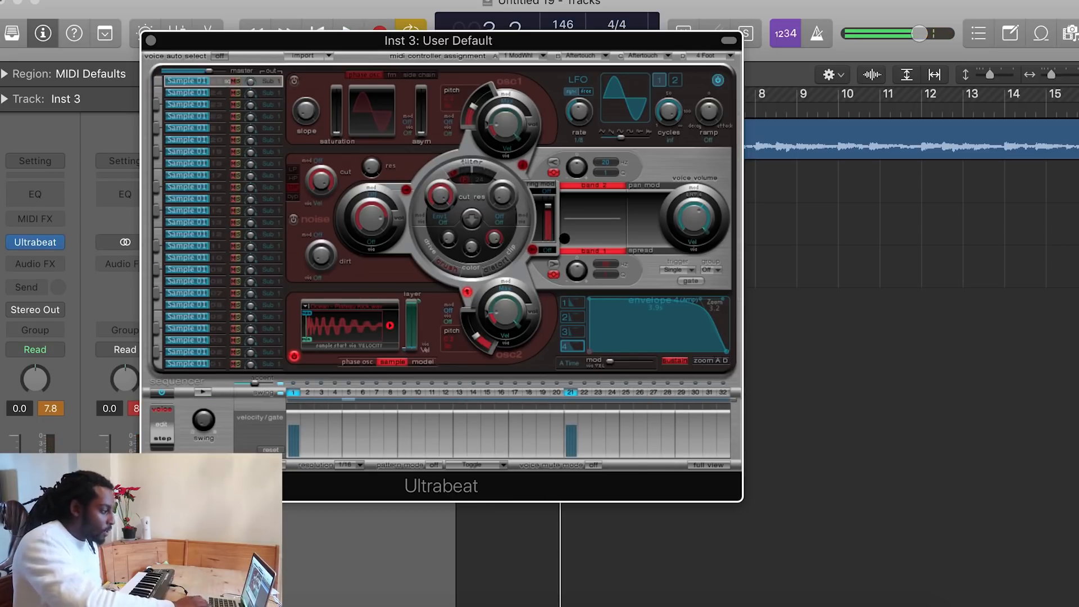
key("space")
left_click(653, 392)
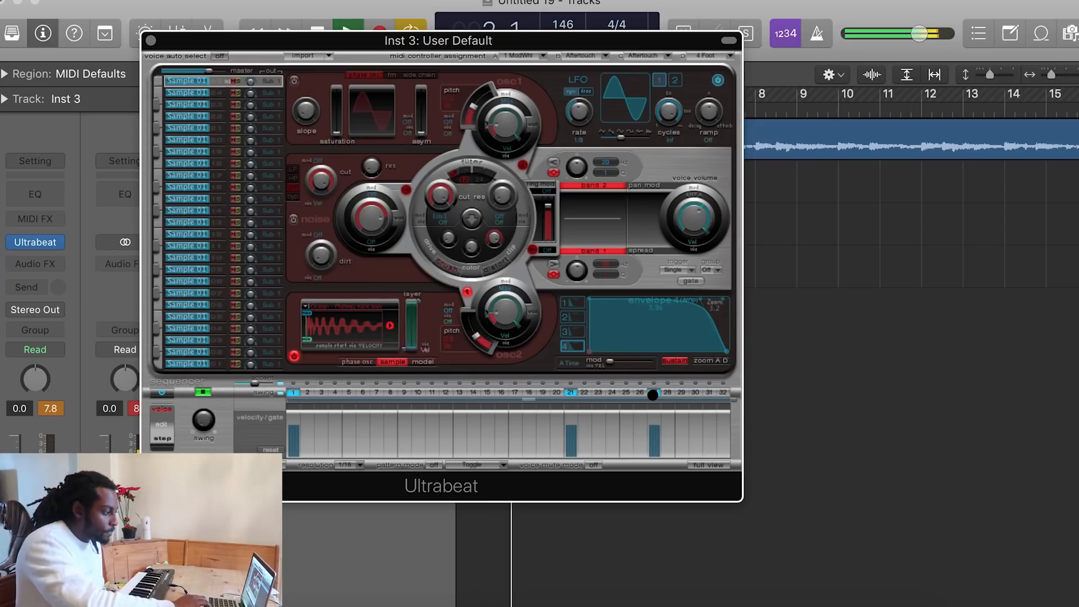
key("space")
- Place the kick pattern as a region on Inst 3 at bar 1 and move the cycle range to bars 3 to 5
left_click_drag(385, 44, 868, 44)
left_click_drag(655, 458, 488, 270)
left_click_drag(468, 94, 551, 101)
left_click_drag(787, 36, 353, 33)
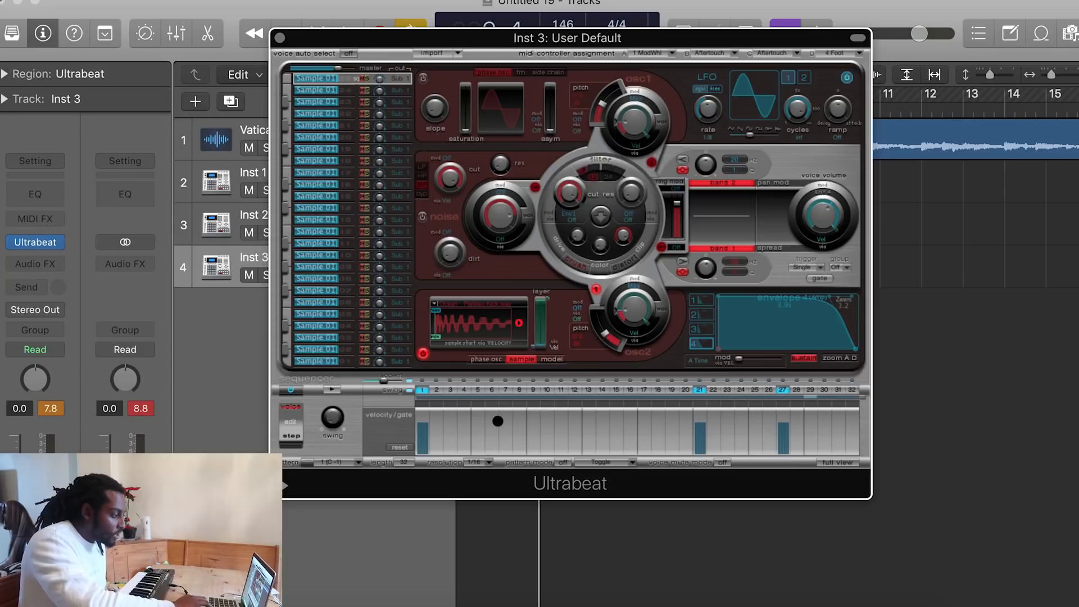
- Vary the kick pattern during playback by adding hits on steps 7 and 29, trying and removing one on step 31
key("space")
left_click(505, 389)
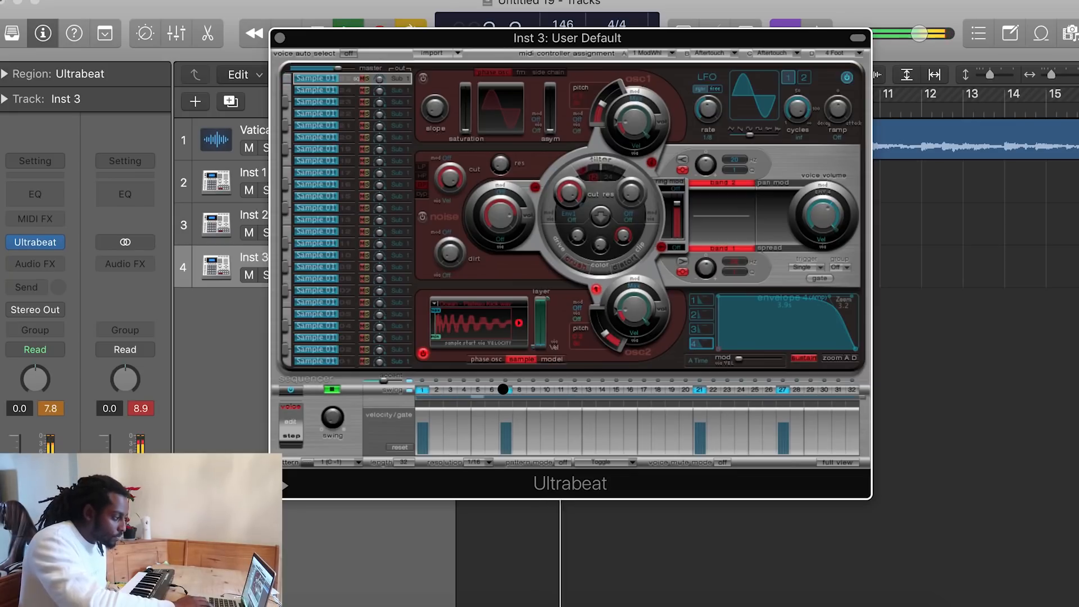
left_click(671, 390)
left_click(836, 389)
left_click(670, 390)
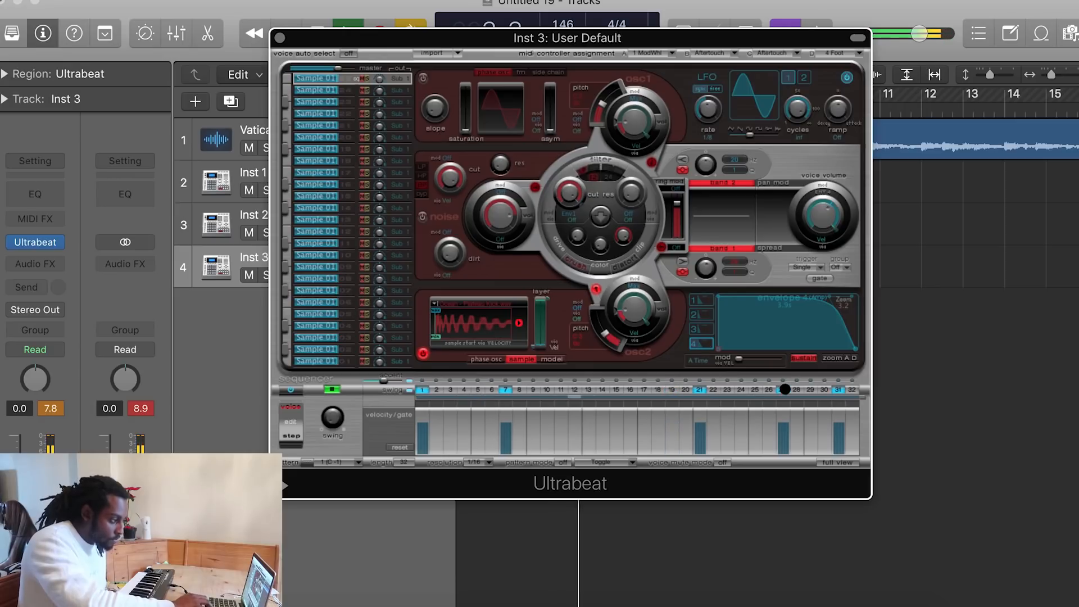
left_click(809, 387)
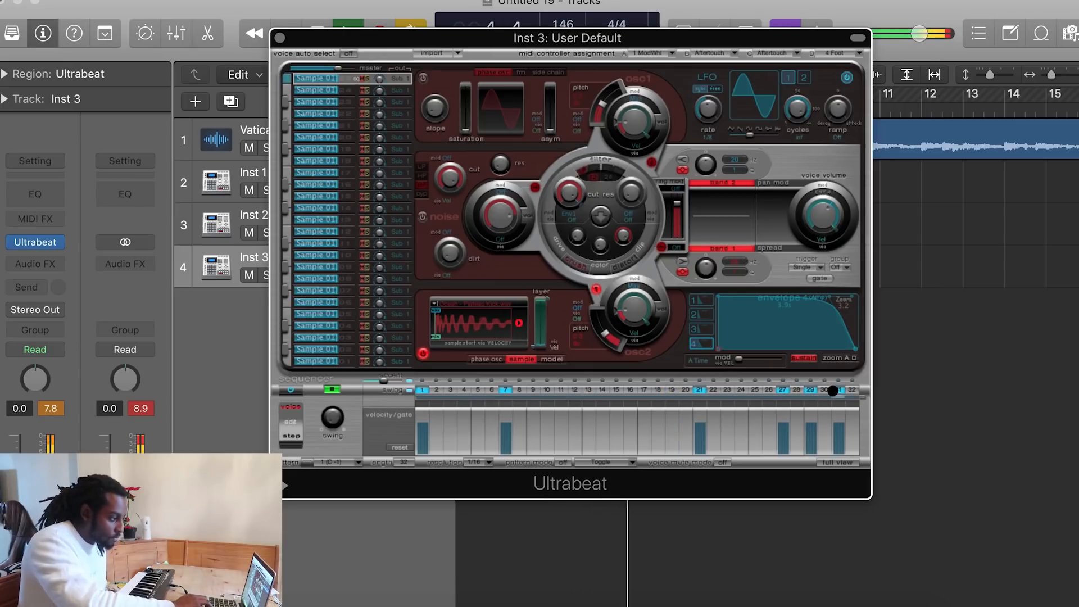
left_click(834, 390)
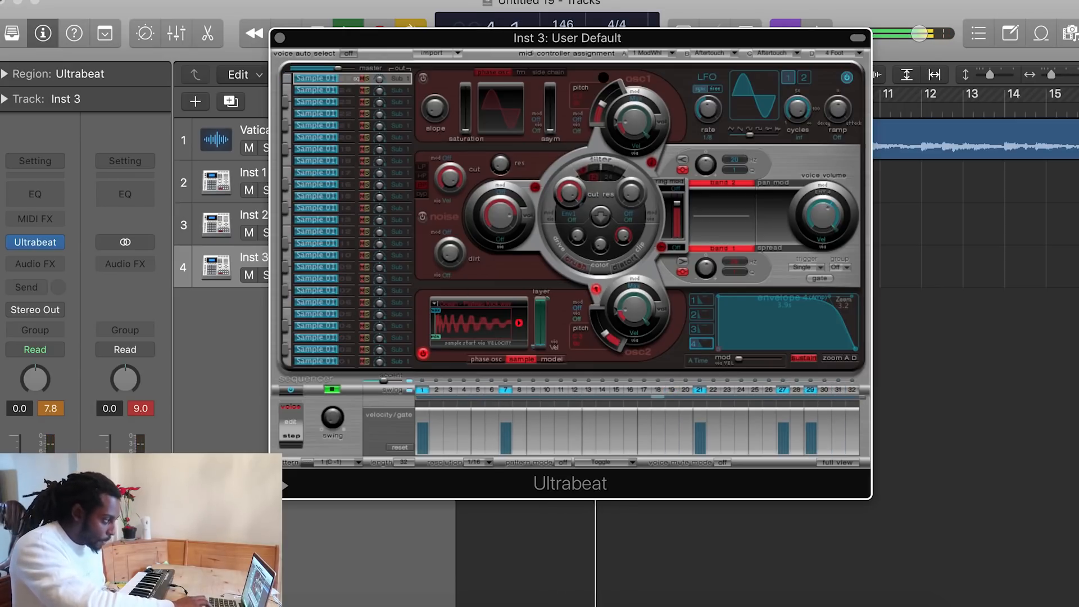
key("space")
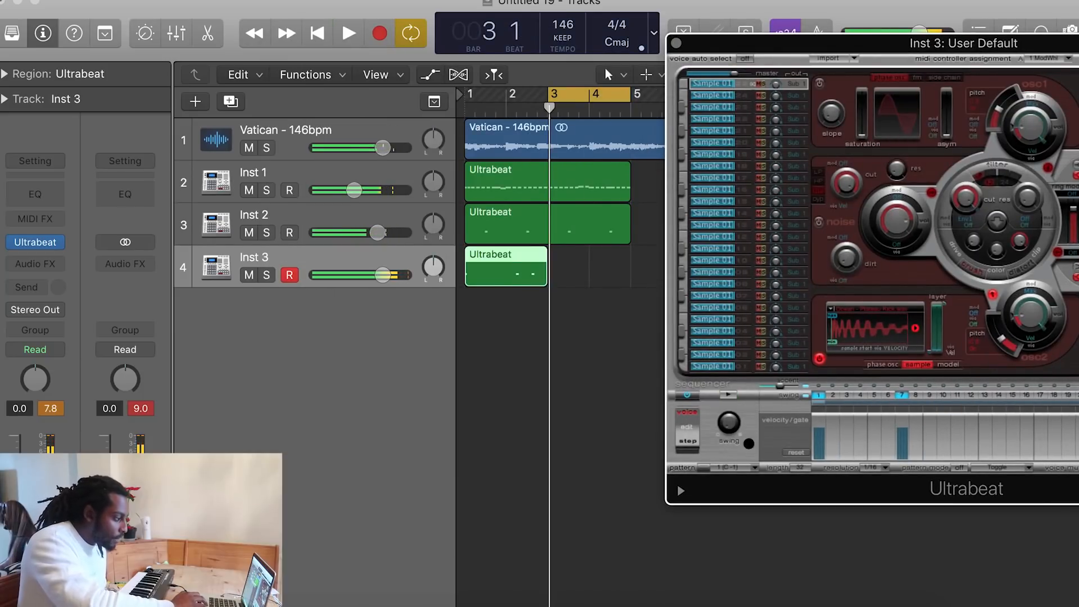
- Place the varied kick pattern at bar 3 on Inst 3 and join both kick regions into one
left_click_drag(704, 467, 568, 275)
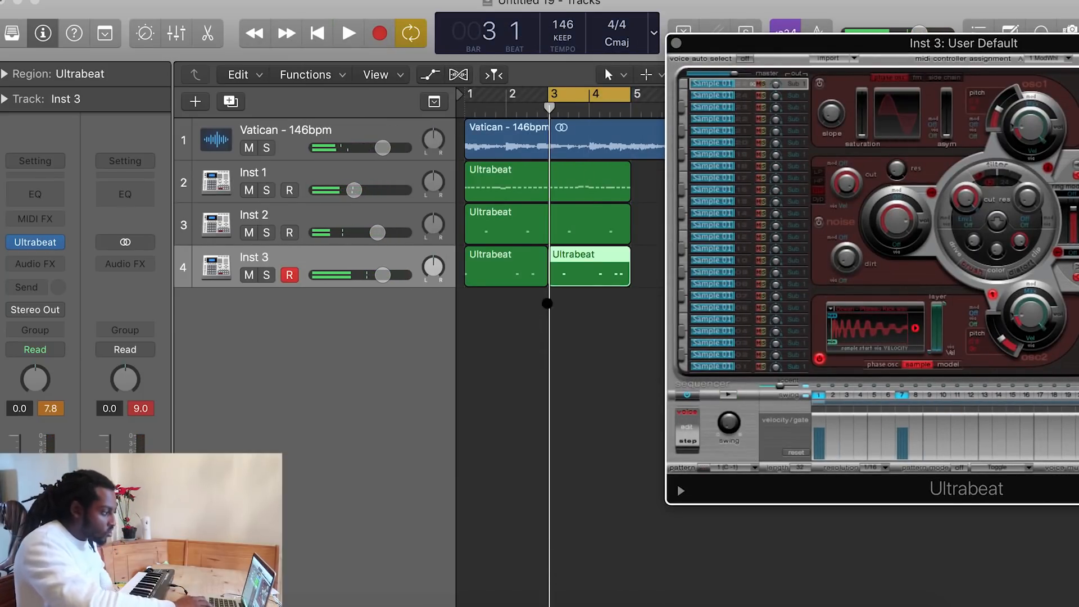
left_click_drag(583, 324, 514, 273)
key("super+j")
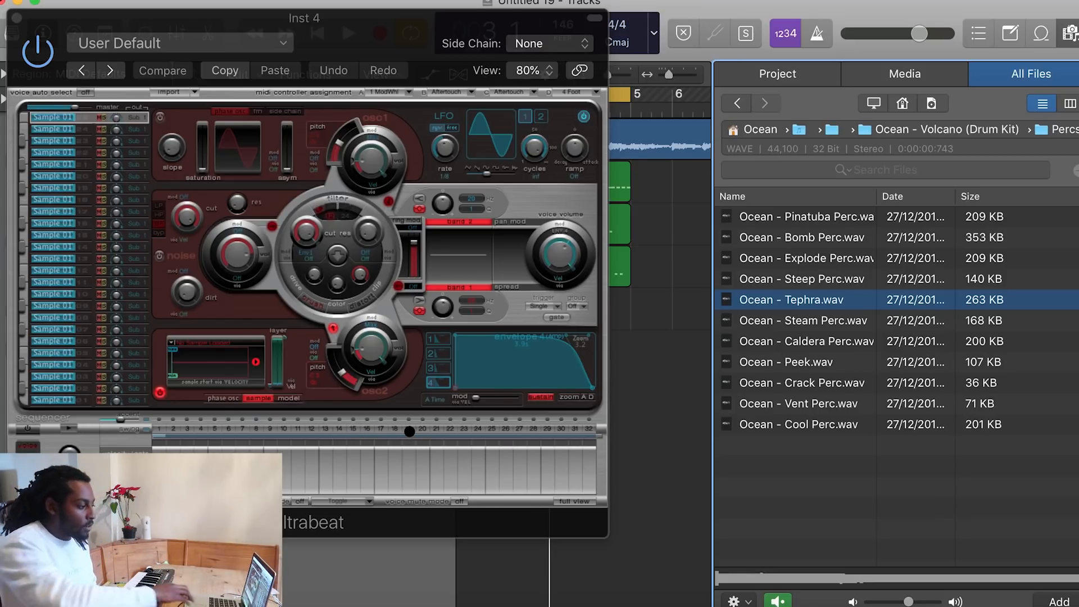
- Try percussion samples such as Ocean - Explode Perc.wav in the Inst 4 Ultrabeat and load Ocean - Vent Perc.wav
left_click_drag(830, 263, 213, 360)
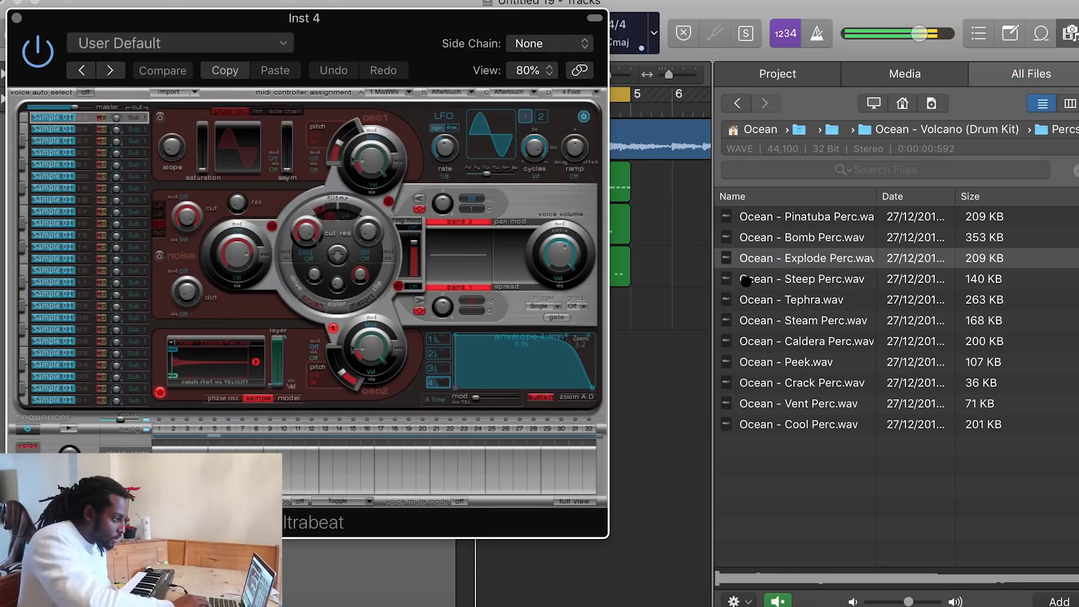
left_click(801, 355)
left_click_drag(828, 365, 832, 353)
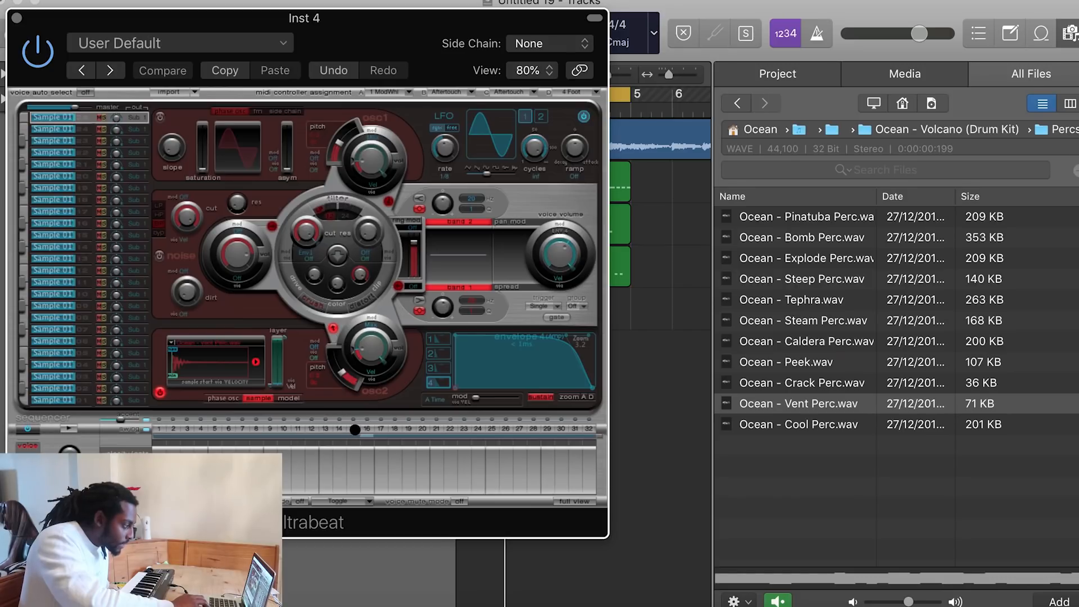
- Place percussion hits on steps 15 and 19 in the Inst 4 Ultrabeat sequencer and start the pattern playing
left_click(353, 429)
left_click(409, 428)
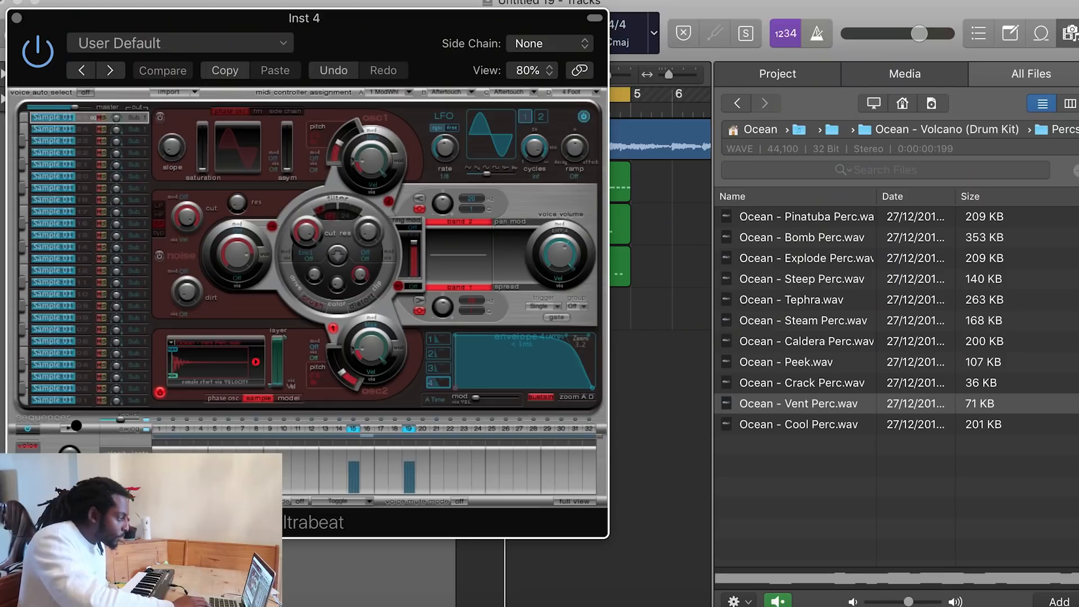
left_click(75, 427)
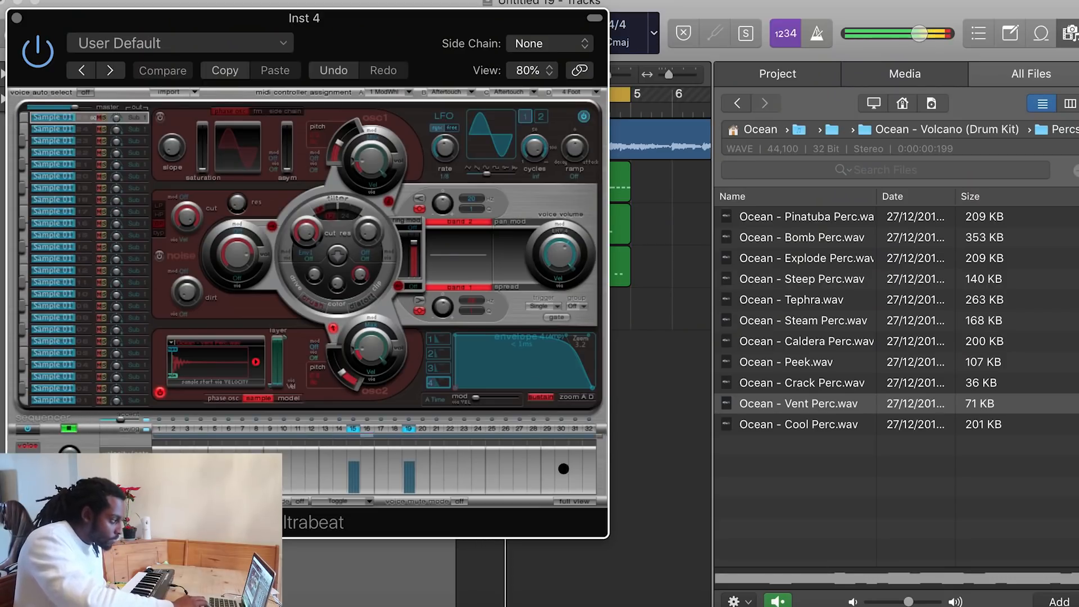
- Lower the Inst 4 volume to about -13.4 dB while listening to the percussion pattern with the loop
left_click_drag(338, 12, 551, 13)
left_click_drag(15, 468, 16, 494)
key("space")
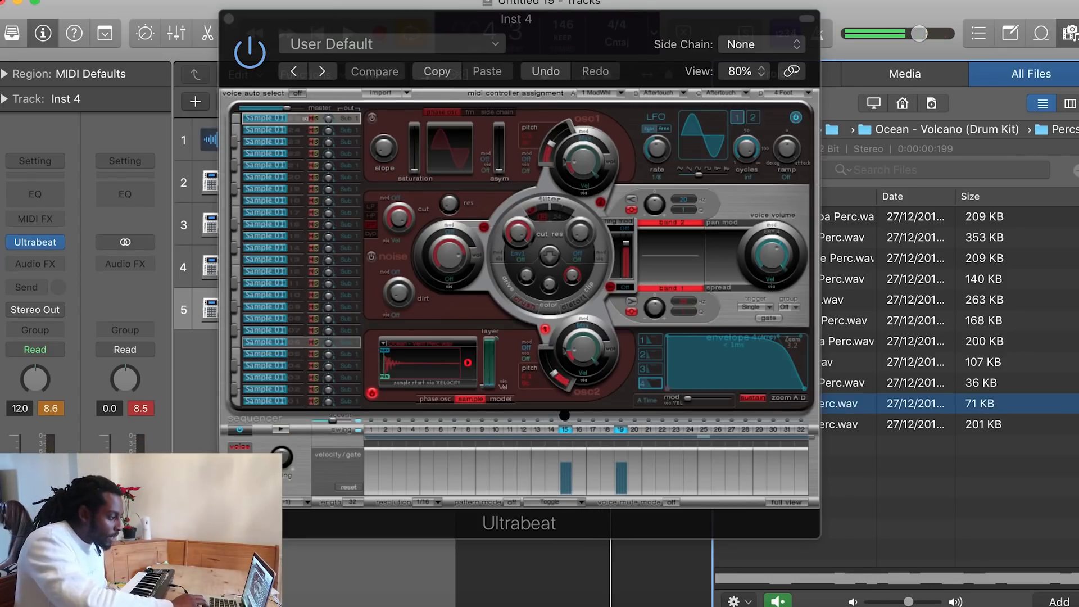
left_click(555, 371)
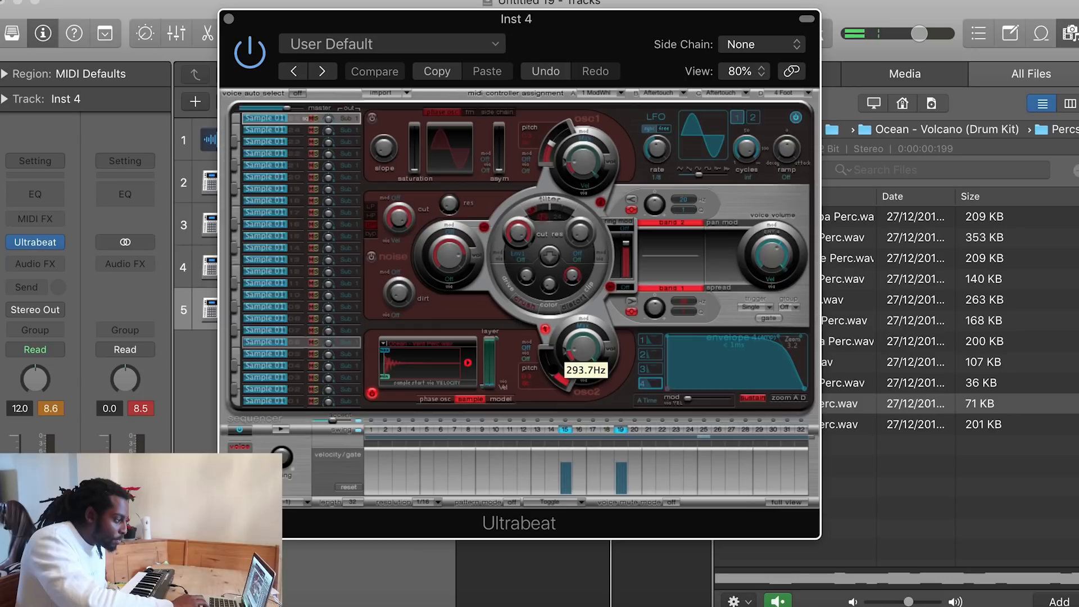
key("space")
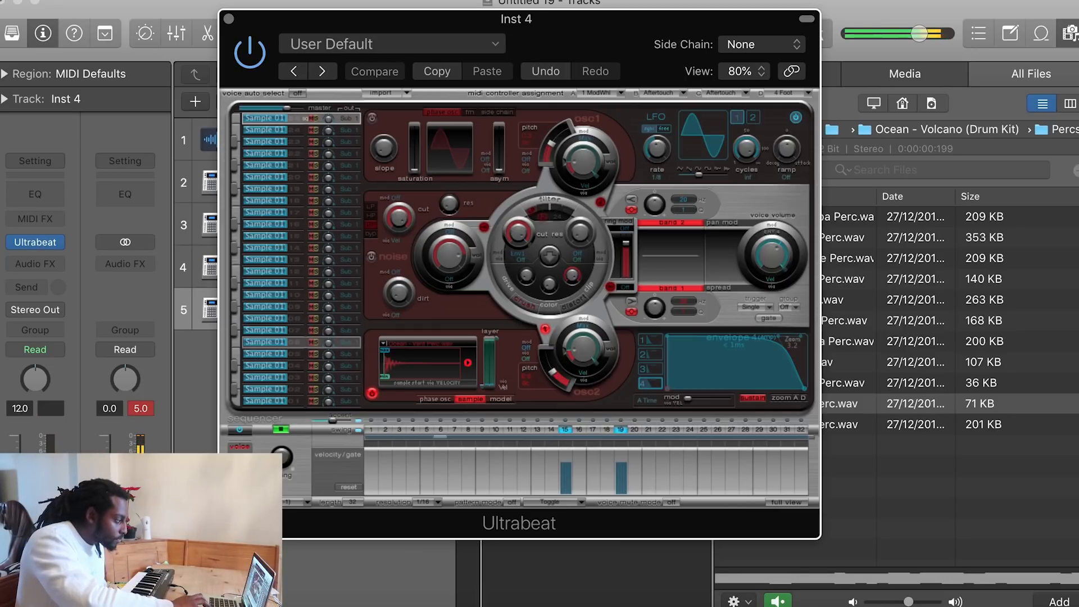
left_click(854, 403)
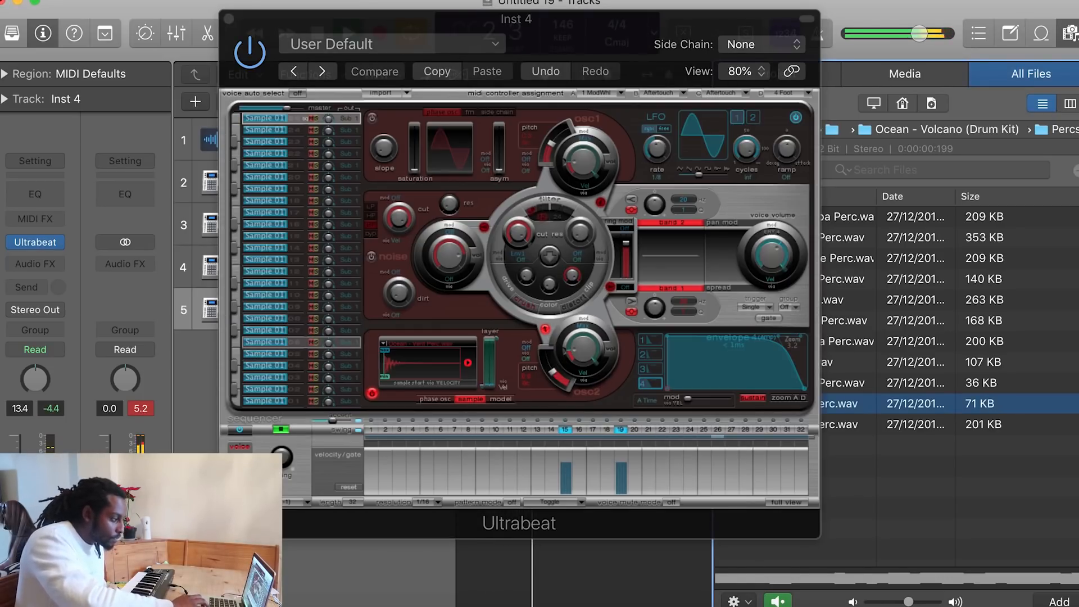
- Stop playback and place the percussion pattern as a region on Inst 4 at bar 1
left_click_drag(418, 30, 884, 31)
key("space")
left_click_drag(702, 506, 505, 320)
left_click_drag(972, 16, 624, 1)
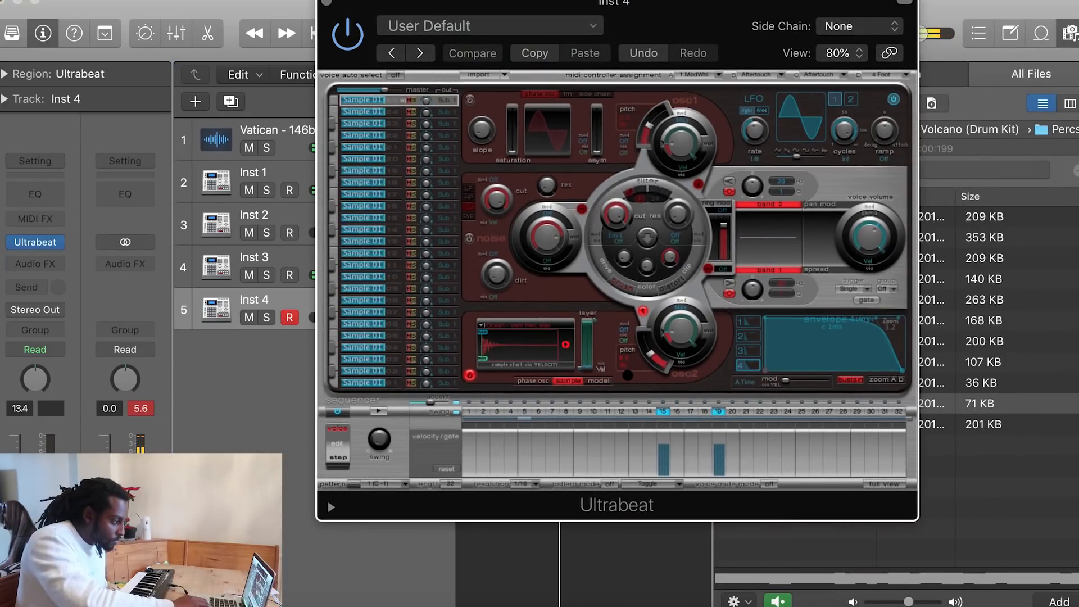
- Vary the Inst 4 percussion pattern by replacing the step 15 hit with step 7 and adding one on step 31
left_click(552, 410)
left_click(664, 412)
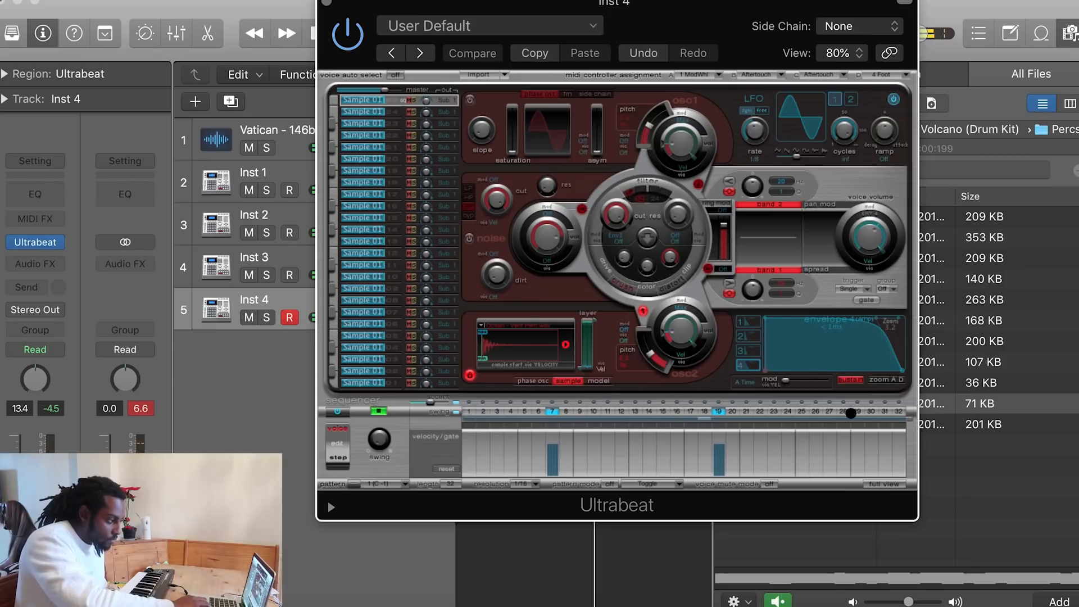
left_click(881, 410)
key("space")
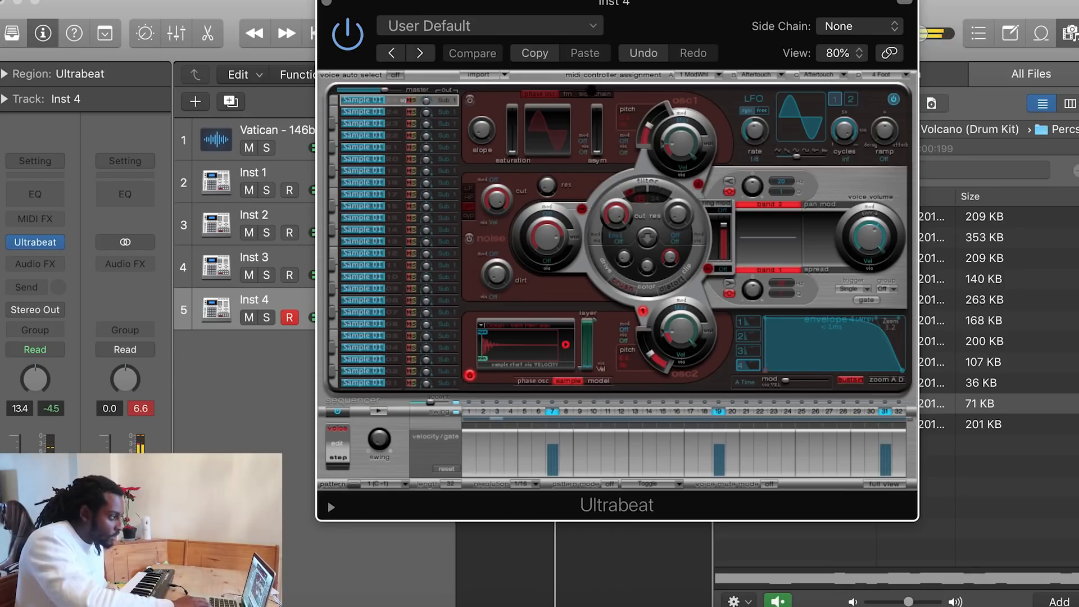
- Place the varied percussion pattern at bar 3 on Inst 4, joined to the first region, and extend the cycle back to bar 1
left_click_drag(618, 4, 932, 4)
left_click_drag(666, 484, 566, 298)
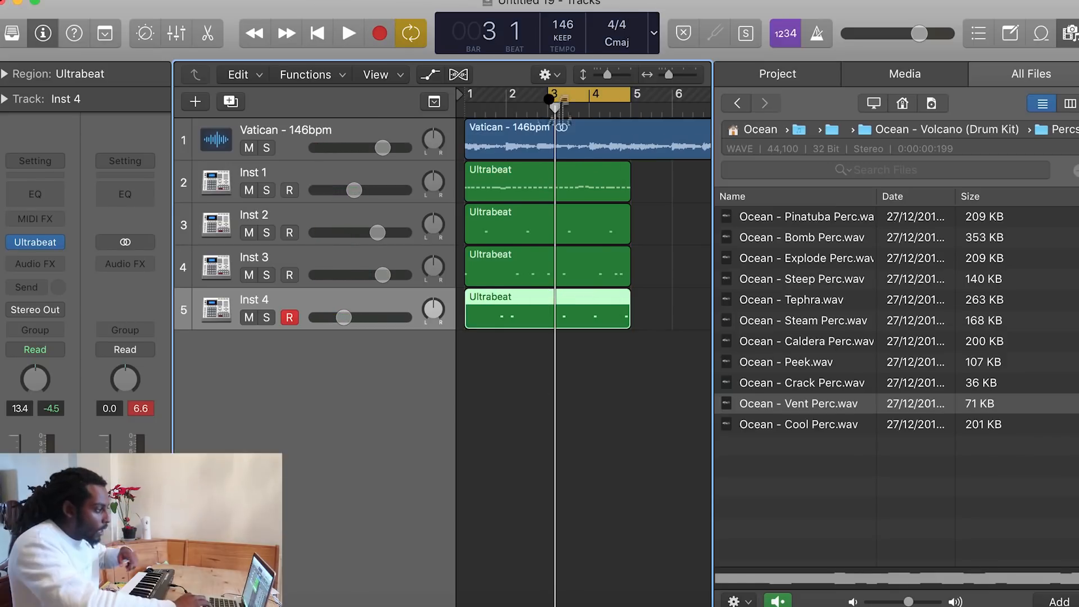
left_click_drag(552, 98, 436, 99)
left_click(547, 373)
- Duplicate the Inst 4 track and open the Ultrabeat instrument of the new Inst 5 track
left_click(218, 302)
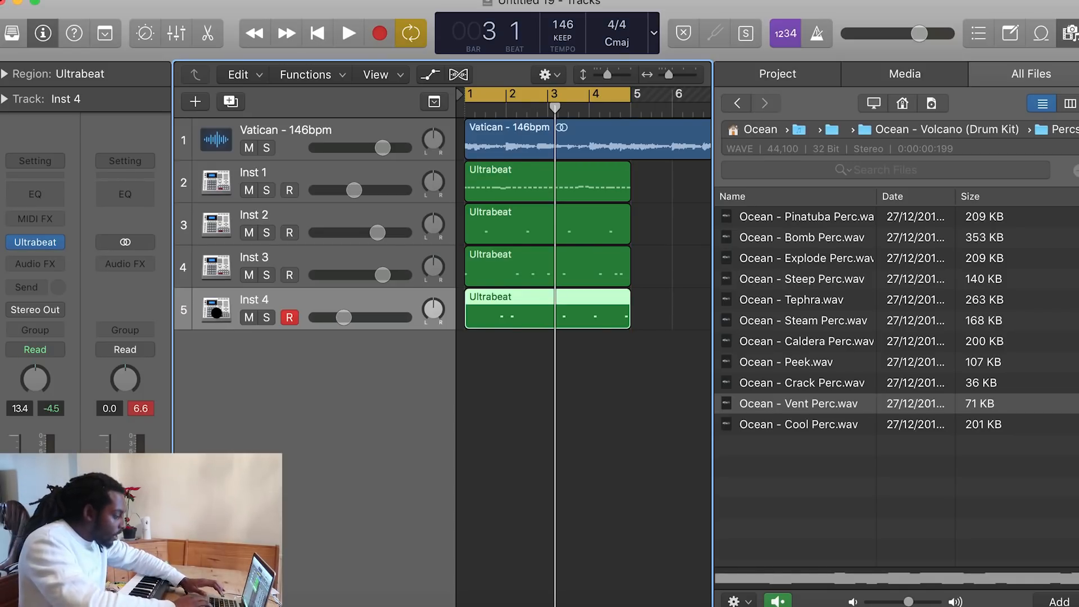
key("super+d")
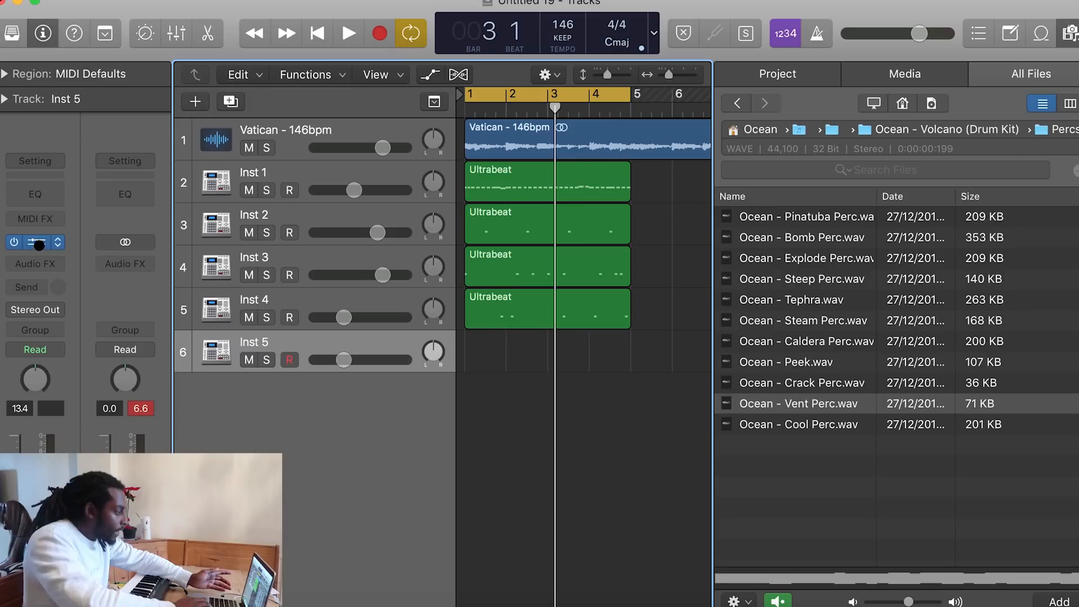
left_click(38, 242)
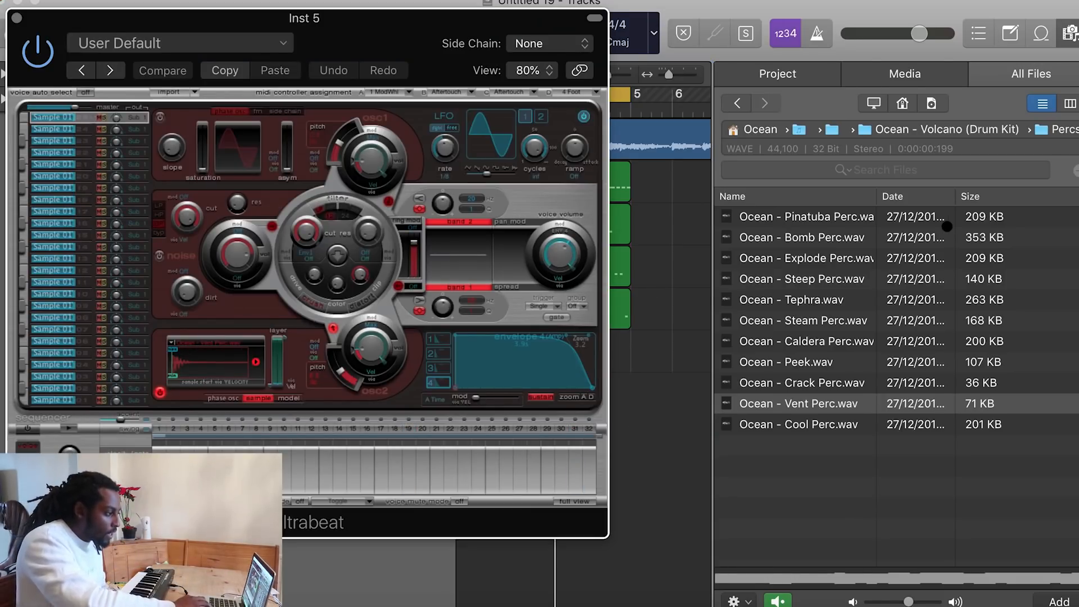
- Load Ocean - Caicos Perc.wav from the Percussion folder of the Ocean - Atlantic drum kit into the Inst 5 Ultrabeat
left_click(737, 103)
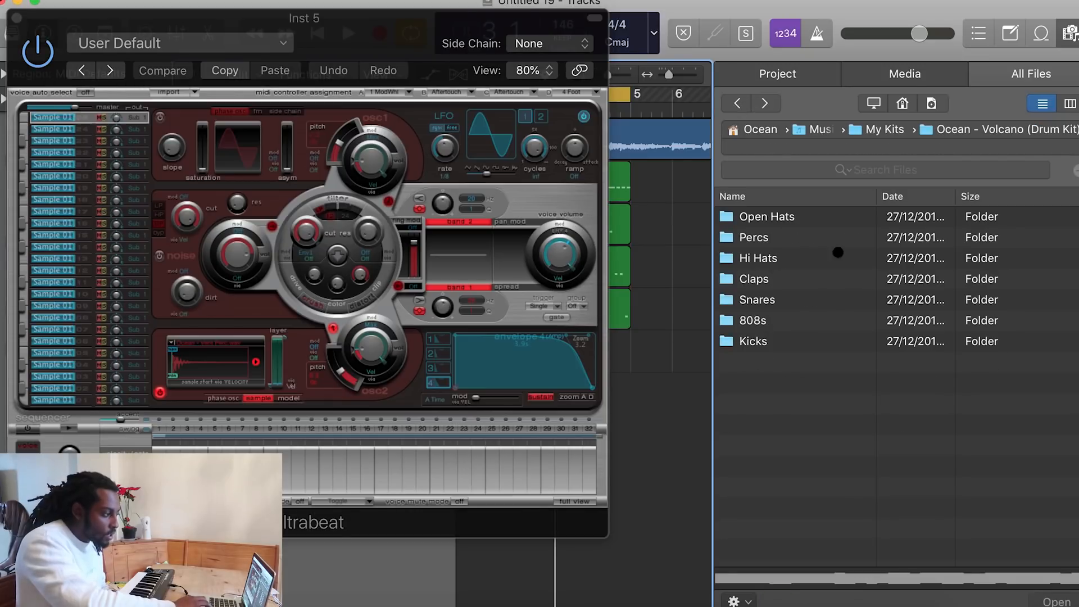
left_click(874, 128)
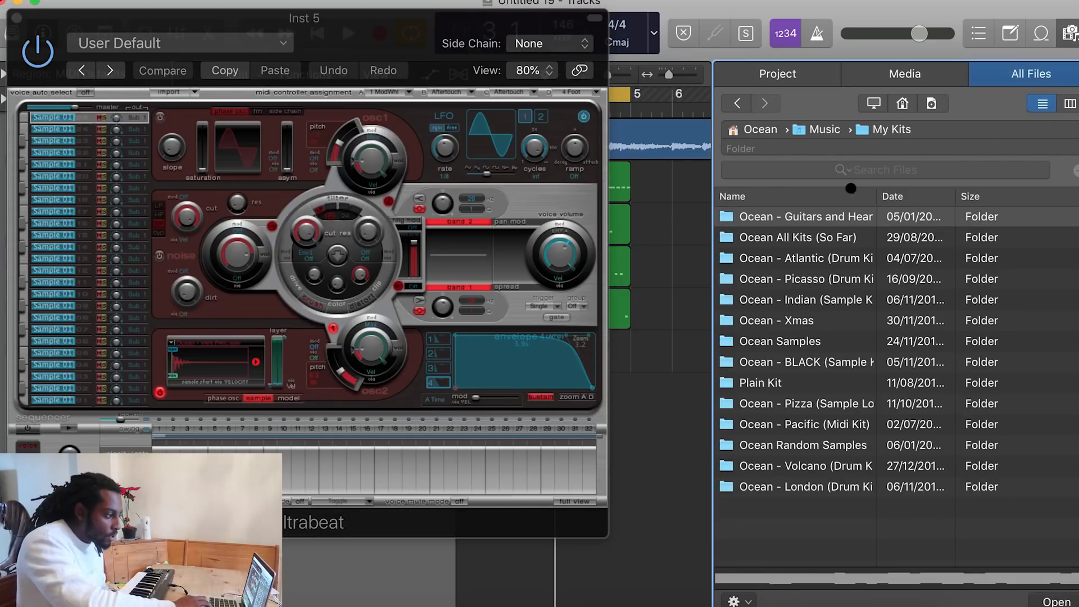
double_click(825, 254)
double_click(780, 258)
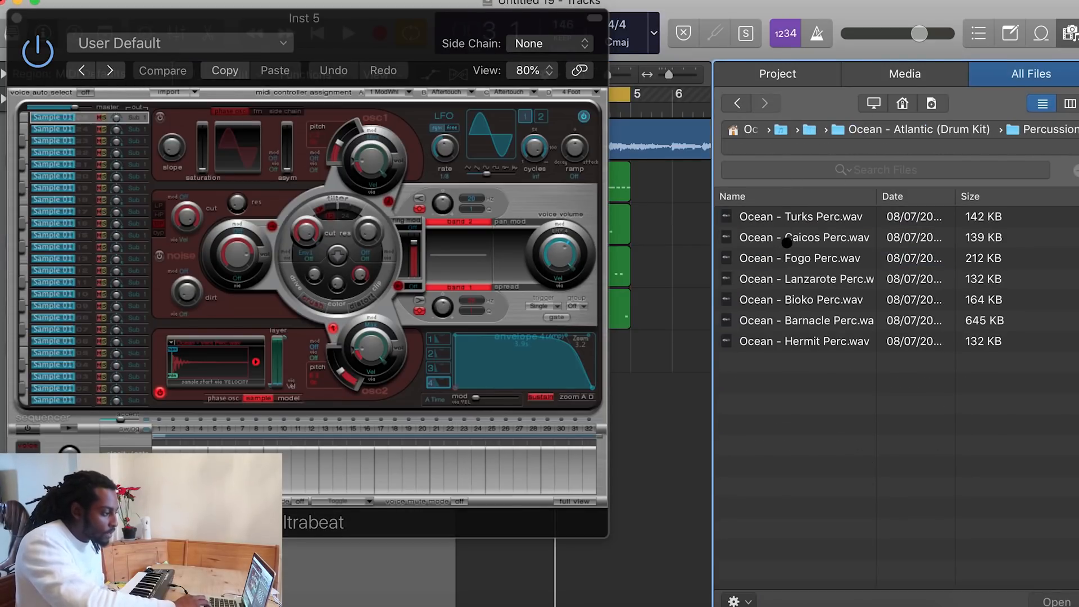
left_click(786, 239)
left_click_drag(798, 237, 213, 359)
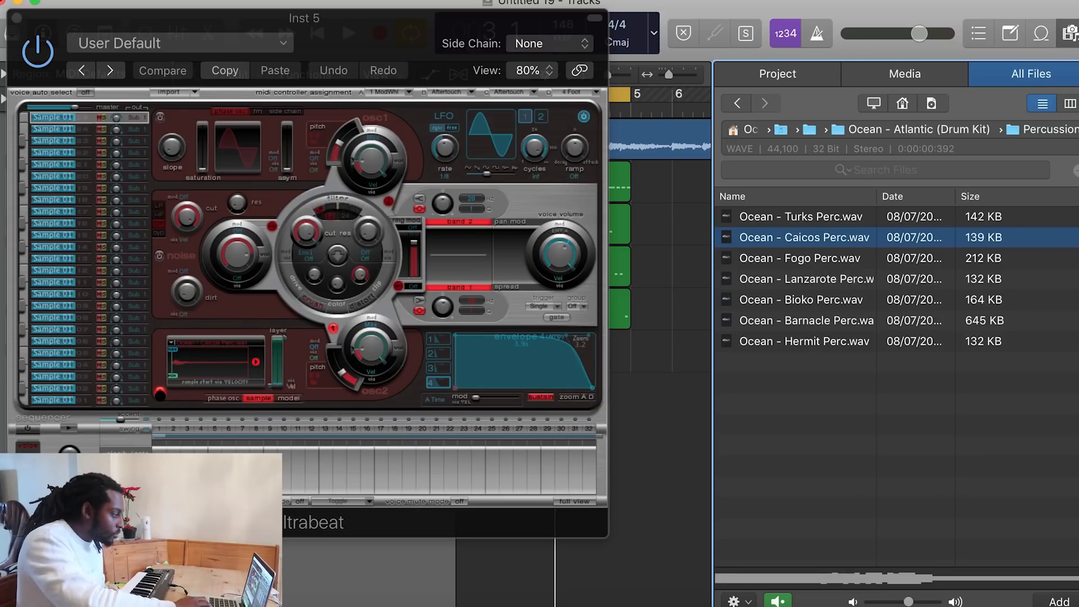
- Switch on the Inst 5 Ultrabeat sequencer, try hits on steps 9 to 11 and place them on steps 5 to 7 instead
left_click(70, 426)
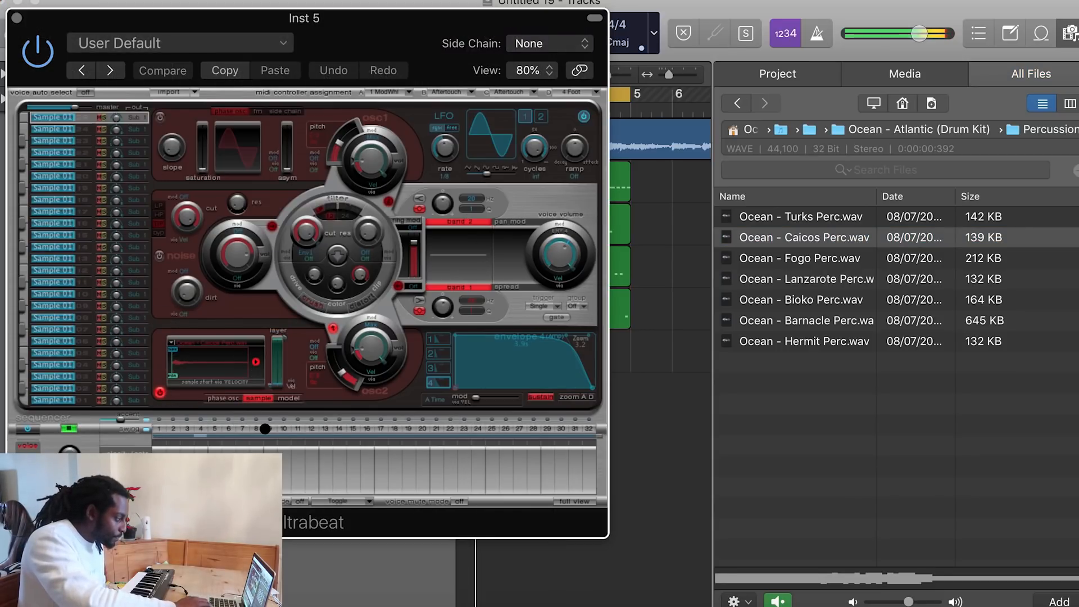
key("space")
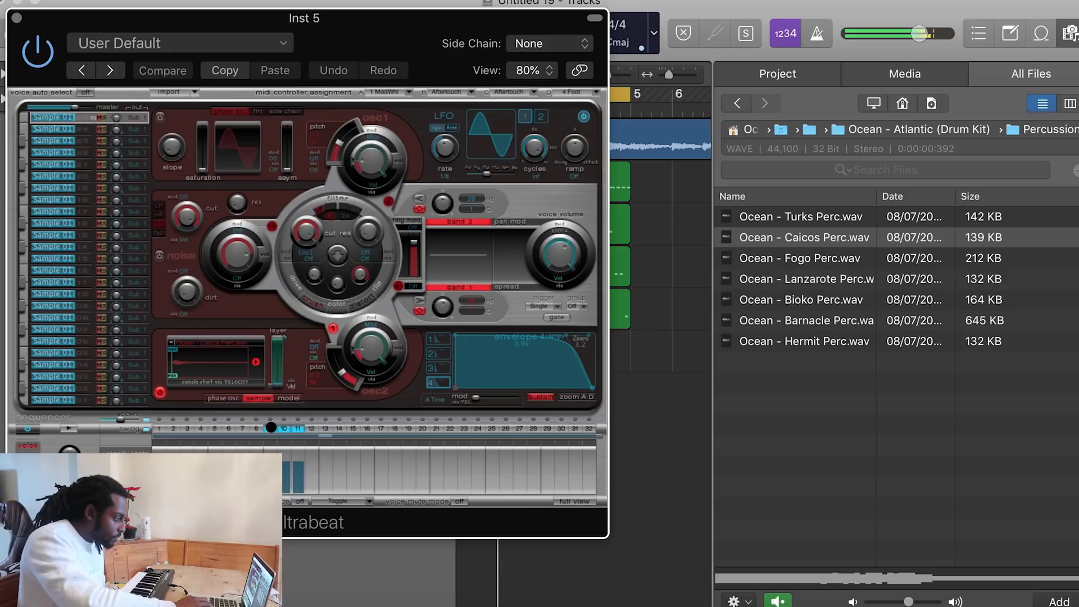
left_click_drag(326, 37, 465, 36)
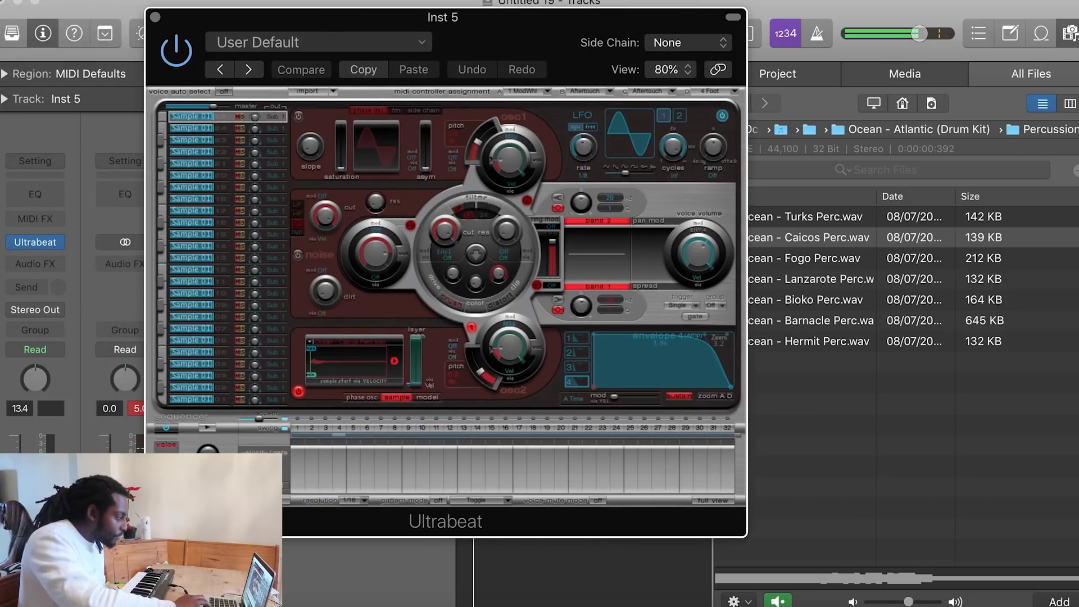
key("super+w")
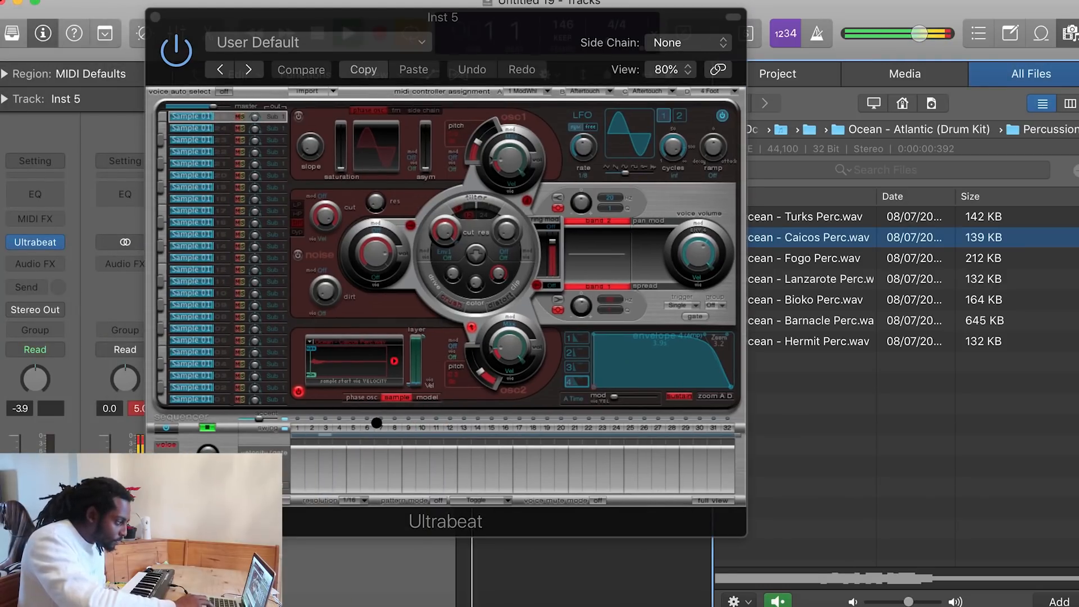
left_click(396, 423)
left_click(352, 426)
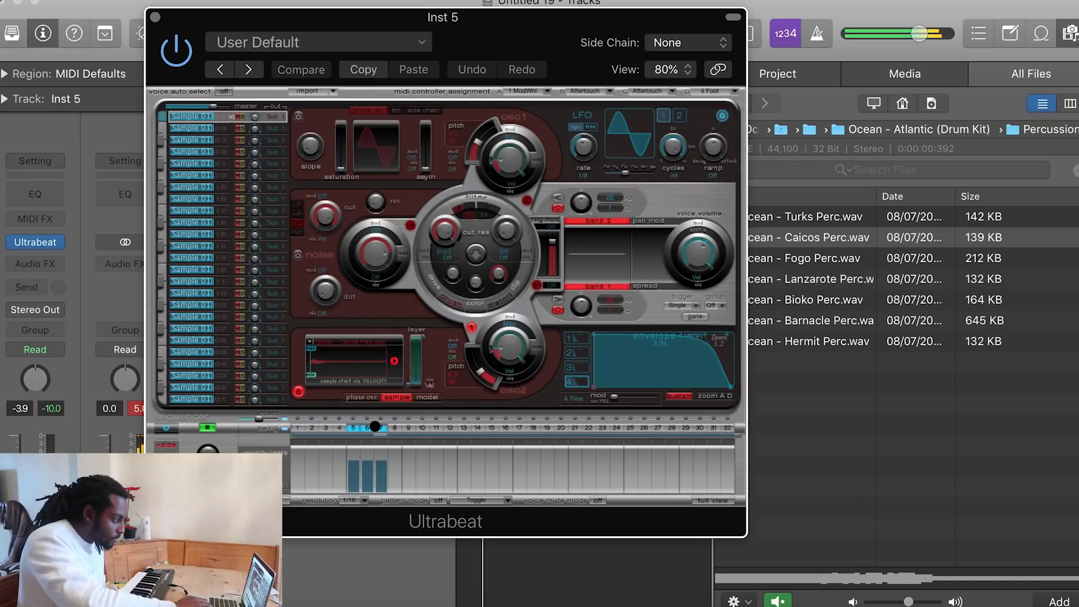
- Clear the Inst 5 hit on step 6, add one on step 19 and place the pattern at bar 1 on Inst 5
left_click(366, 428)
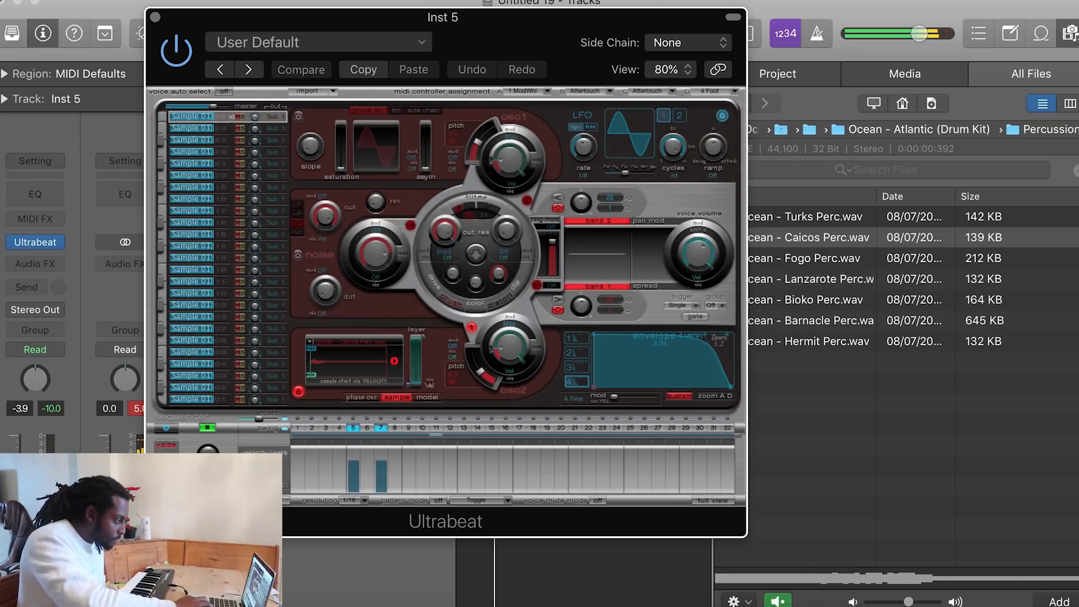
left_click(548, 427)
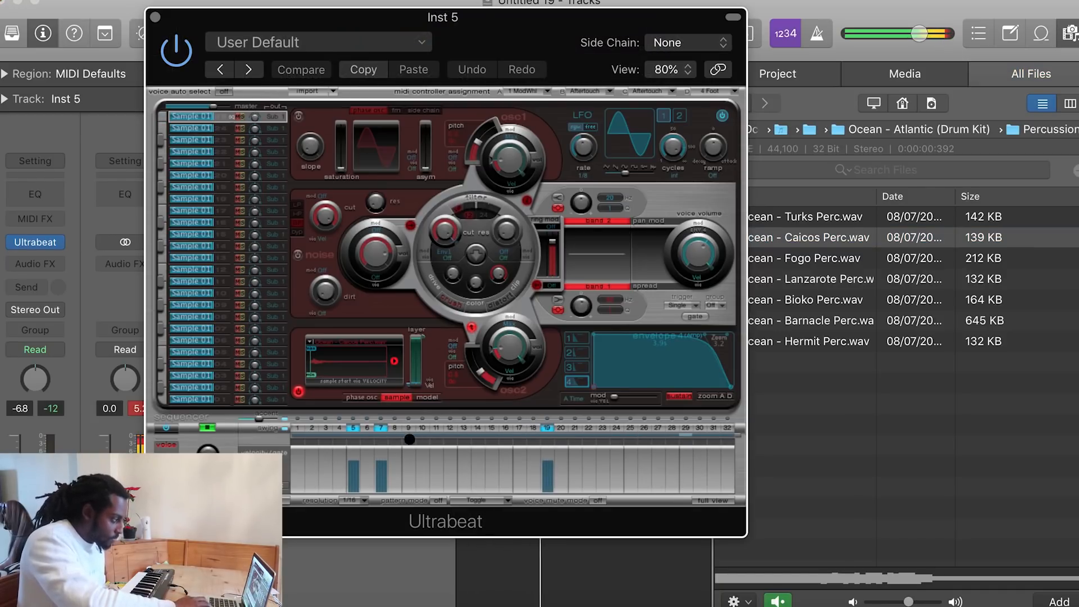
left_click_drag(283, 12, 670, 18)
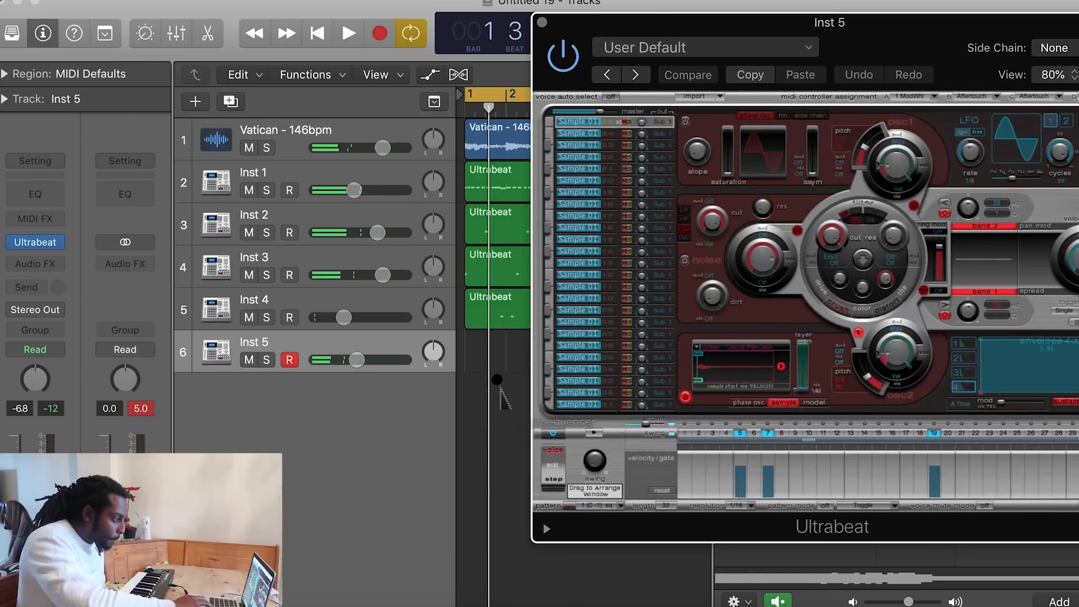
left_click_drag(501, 391, 481, 362)
- Replace the Inst 5 hits during playback with a variation on steps 15, 27 and 31
key("space")
left_click_drag(663, 22, 384, 12)
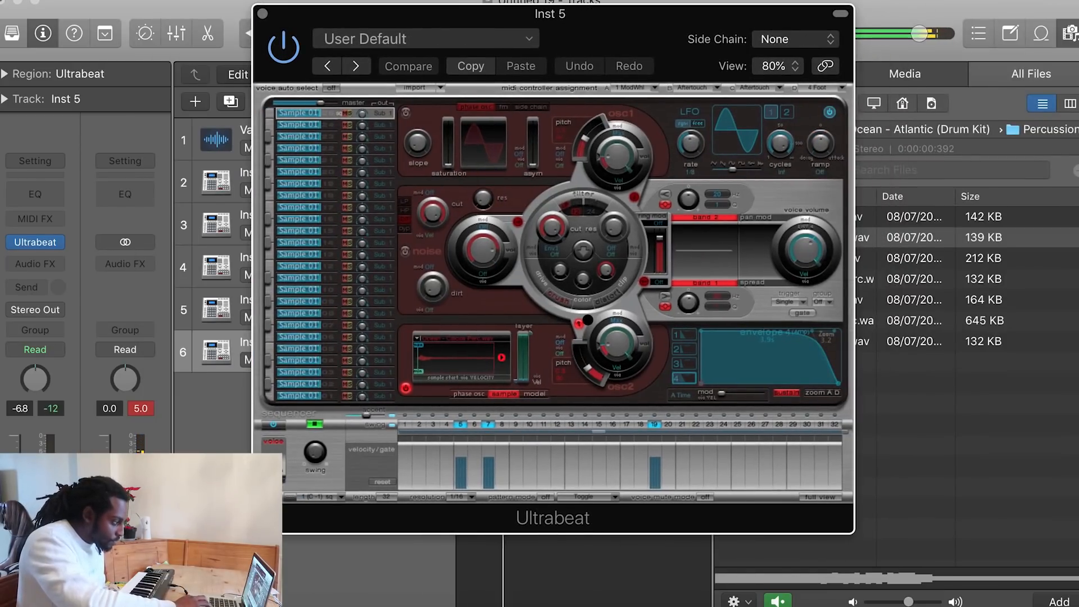
left_click(461, 424)
left_click(489, 424)
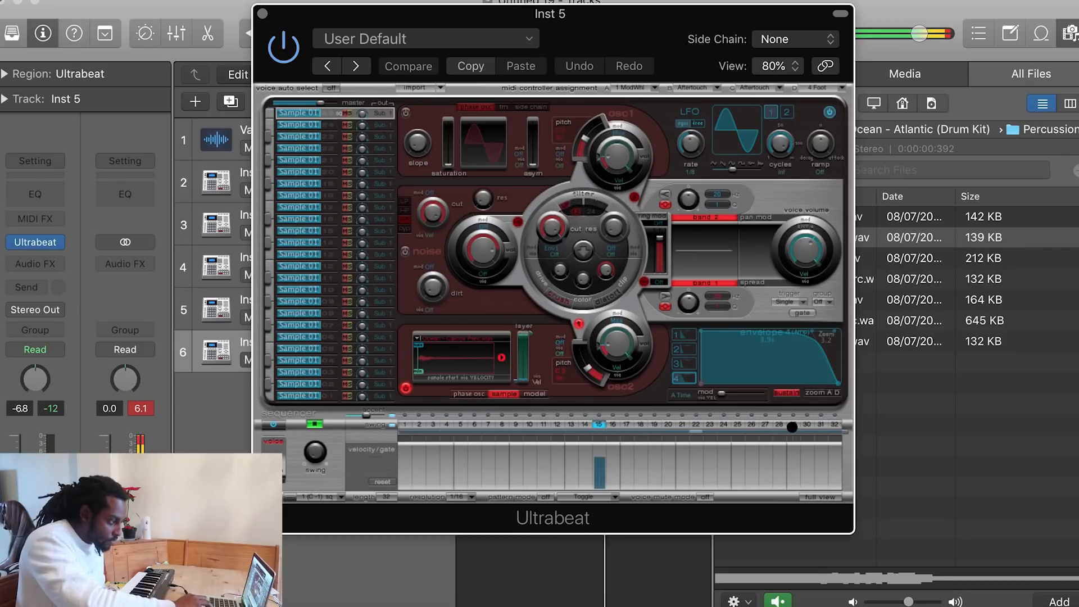
left_click(821, 425)
left_click(766, 425)
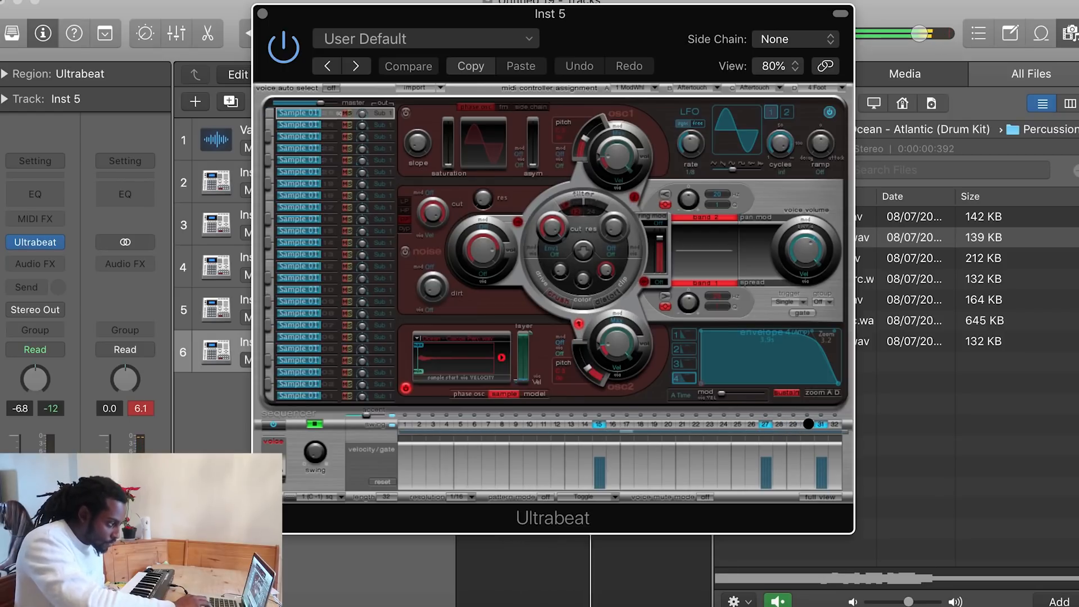
key("space")
- Place the varied pattern at bar 3 on Inst 5 and join it to the first region
left_click_drag(557, 34, 1063, 21)
key("super+z")
left_click_drag(615, 408, 505, 360)
key("super+j")
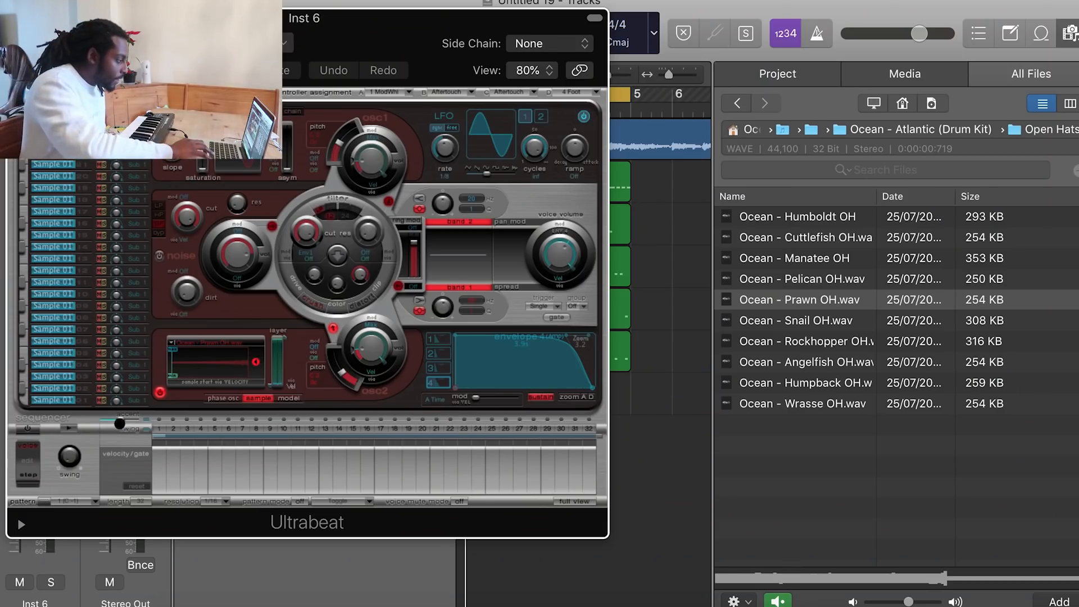
- Switch on the Inst 6 Ultrabeat sequencer, try an open-hat hit on step 2 and place it on step 5 instead
left_click(69, 427)
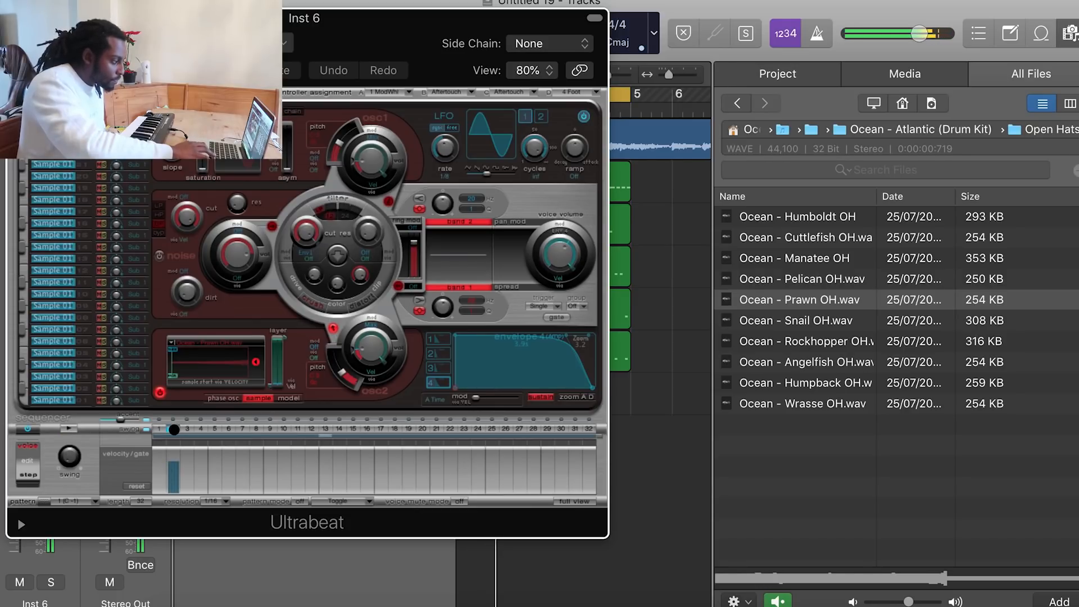
left_click(174, 429)
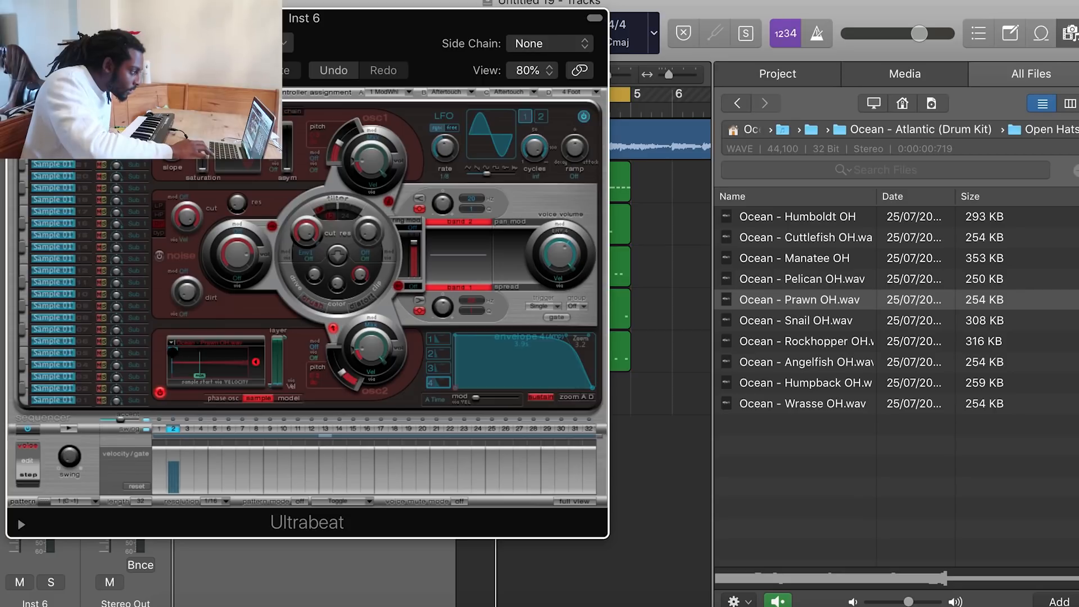
key("space")
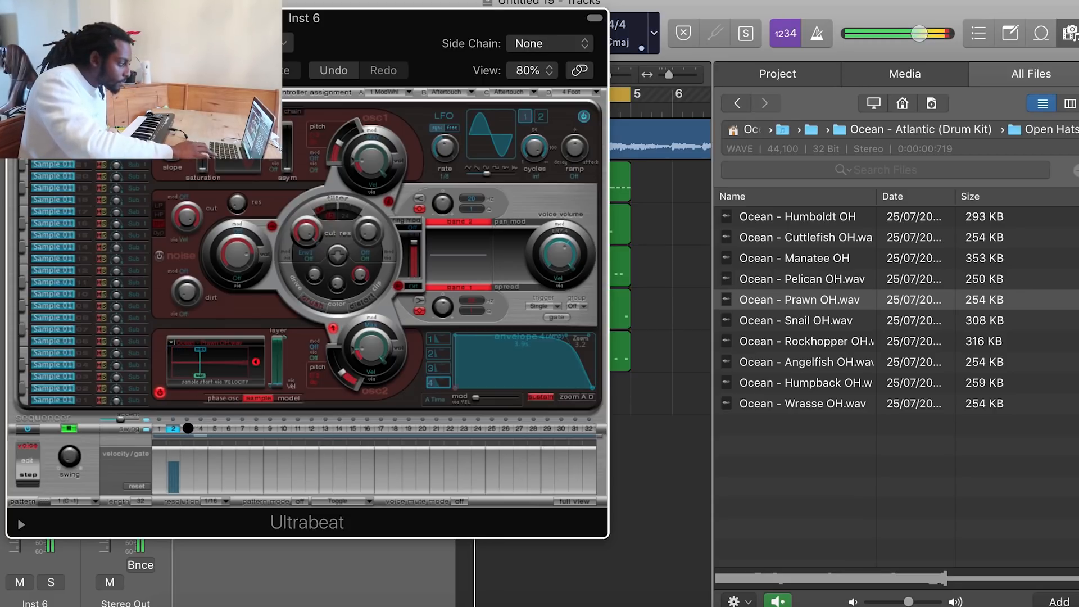
left_click(174, 428)
left_click(215, 428)
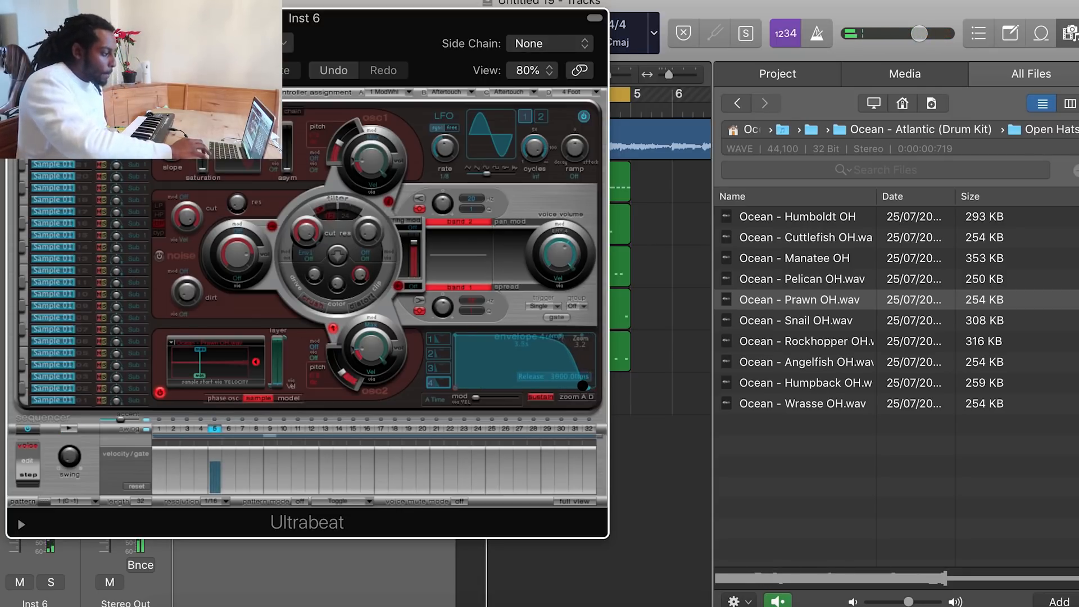
- Shorten the release of envelope 4 in the Inst 6 Ultrabeat and lower the Inst 6 volume to -15.2 dB
left_click_drag(553, 386, 550, 387)
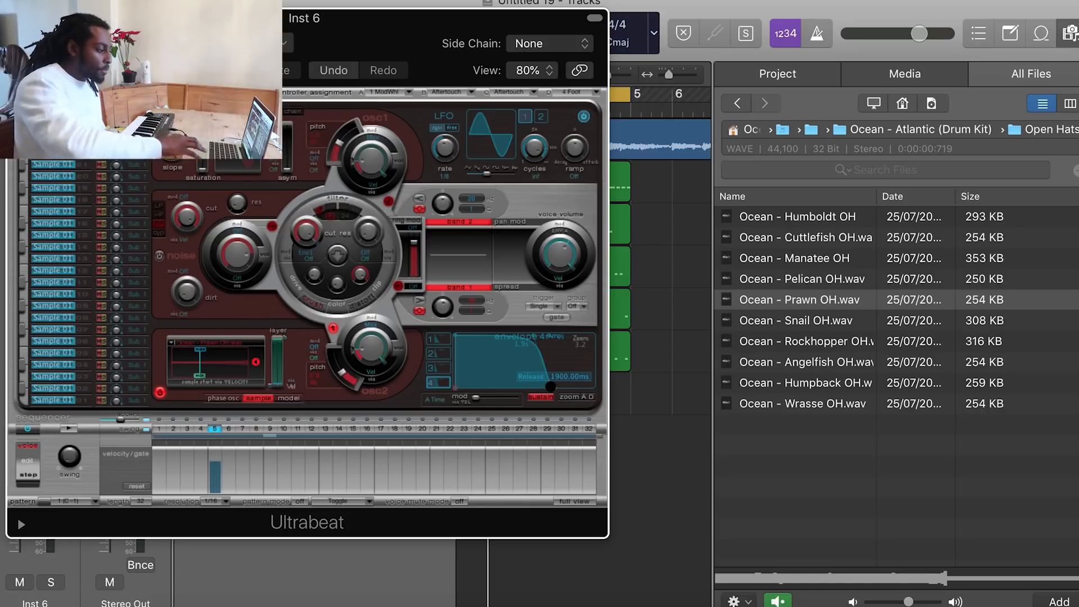
left_click_drag(535, 386, 522, 387)
left_click_drag(355, 42, 475, 41)
left_click_drag(17, 466, 17, 525)
- Place the open-hat pattern at bars 1 and 3 on Inst 6 and join the two regions
left_click_drag(194, 17, 721, 2)
key("space")
left_click(483, 393)
left_click_drag(484, 392, 515, 400)
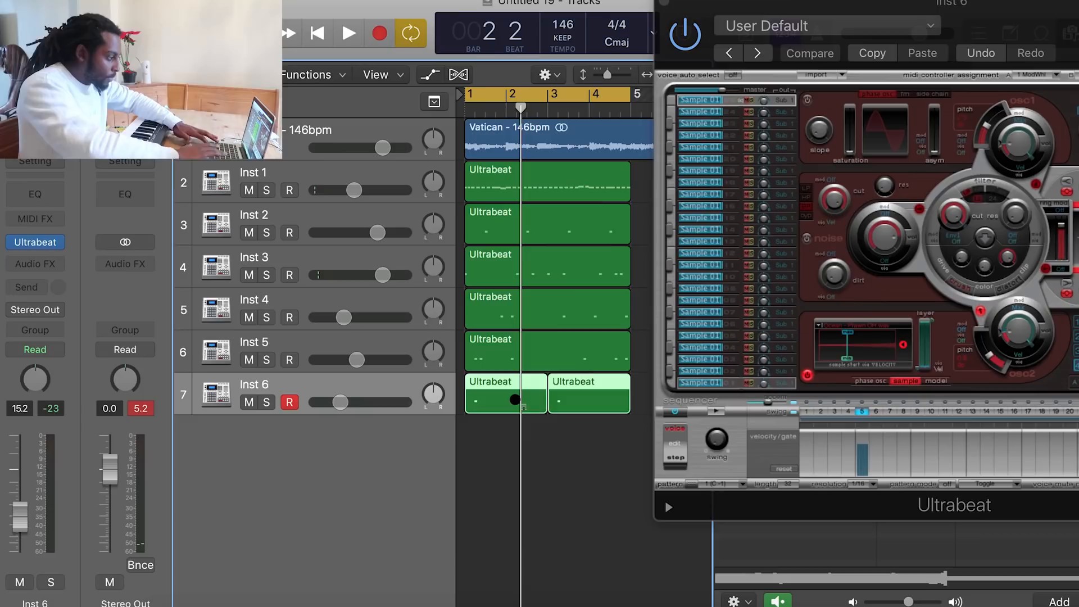
key("super+j")
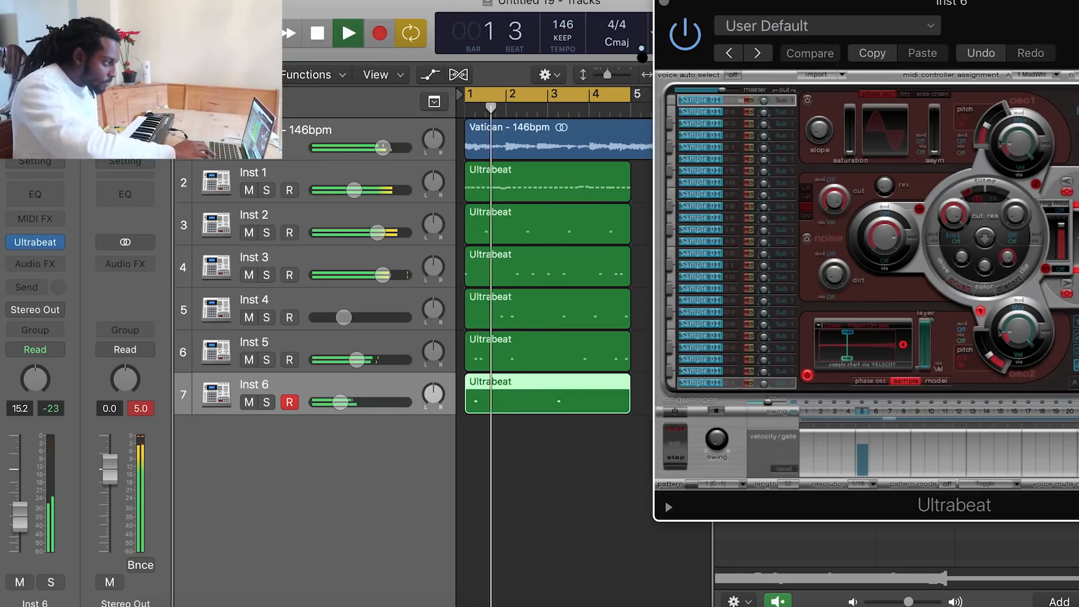
- Close the Inst 6 Ultrabeat window and raise the Inst 6 volume to -7.4 dB during playback
left_click(663, 2)
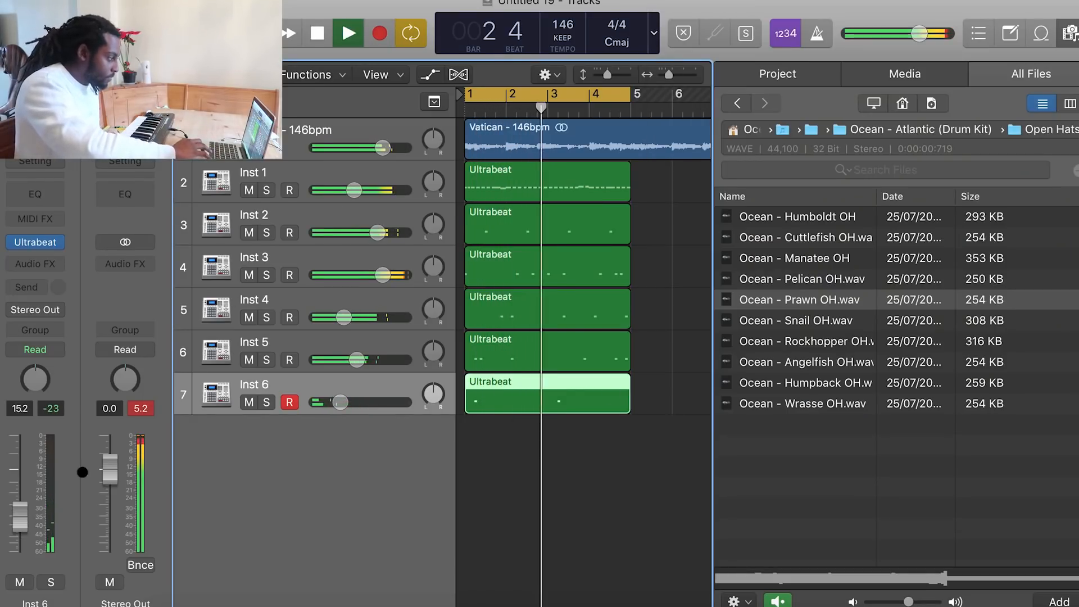
left_click_drag(15, 514, 14, 499)
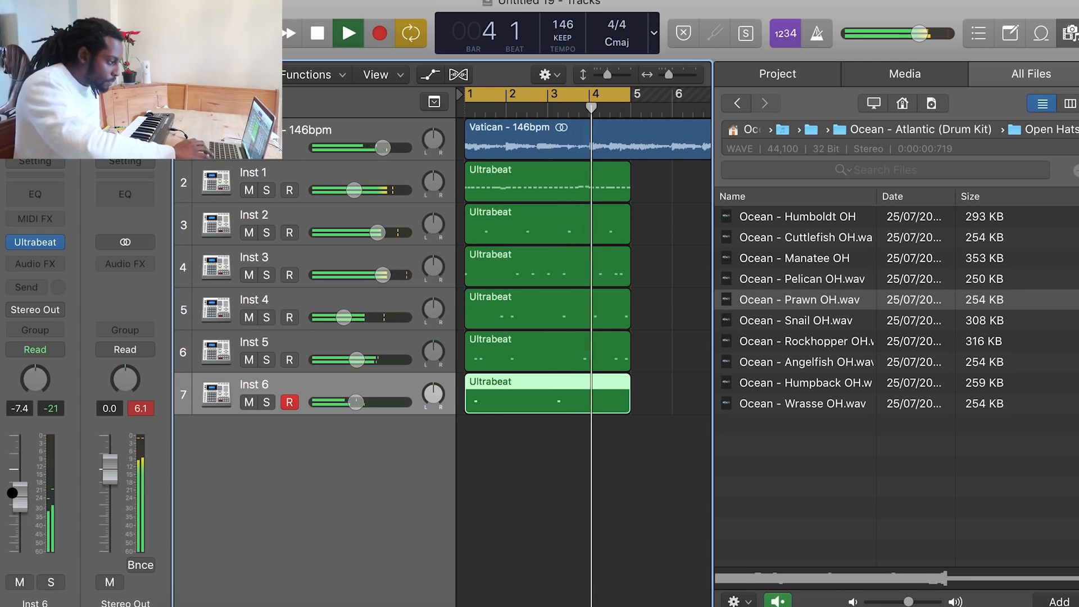